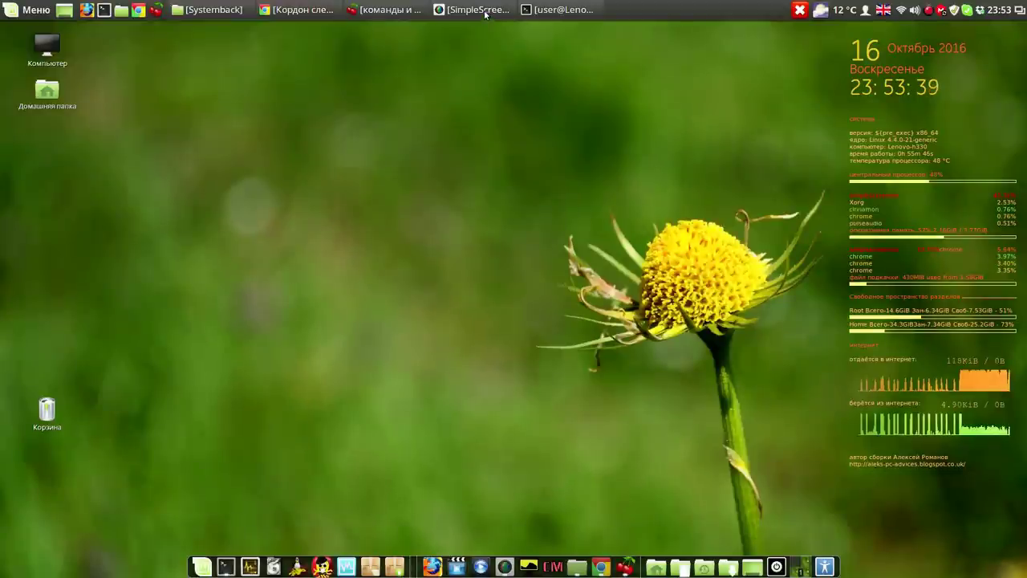
- Bring up the CherryTree notes and the terminal window, and place the terminal beside the notes so both are visible
{"action": "left_click", "coordinate": [406, 10]}
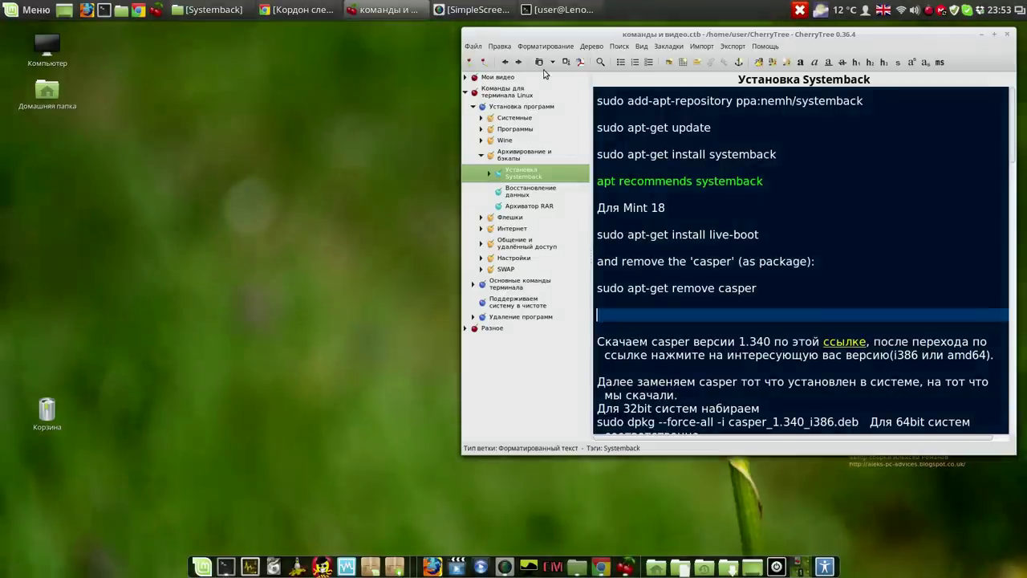
{"action": "left_click", "coordinate": [567, 11]}
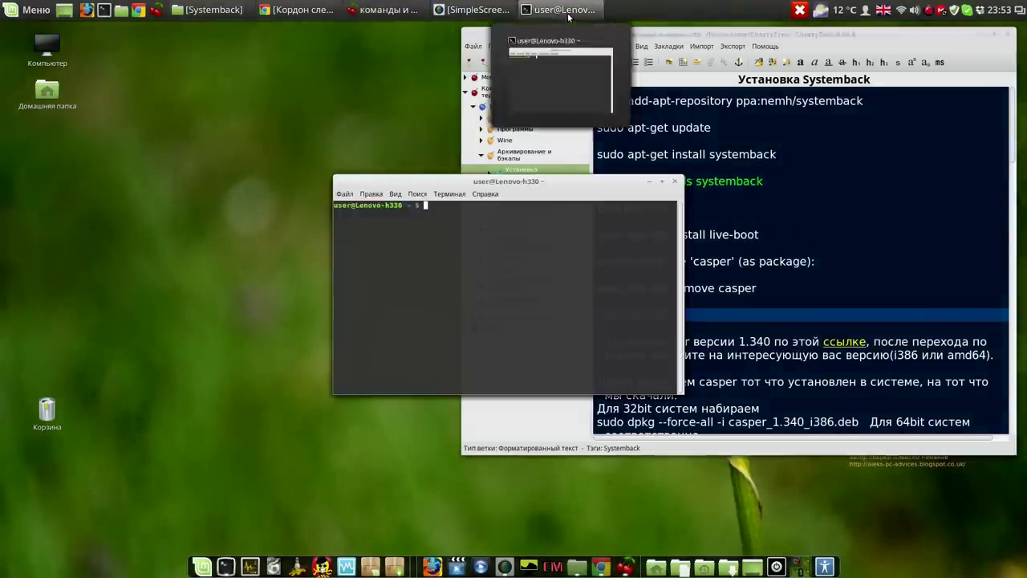
{"action": "left_click_drag", "start_coordinate": [615, 179], "coordinate": [375, 55]}
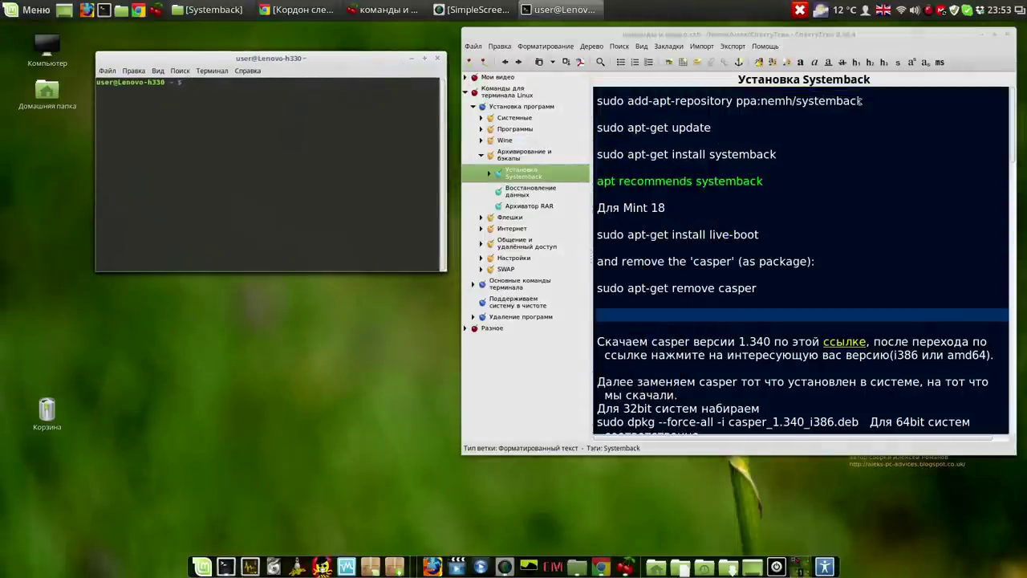
- Run the command sudo apt-get install live-boot from the notes in the terminal and enter the sudo password
{"action": "left_click_drag", "start_coordinate": [863, 100], "coordinate": [817, 100]}
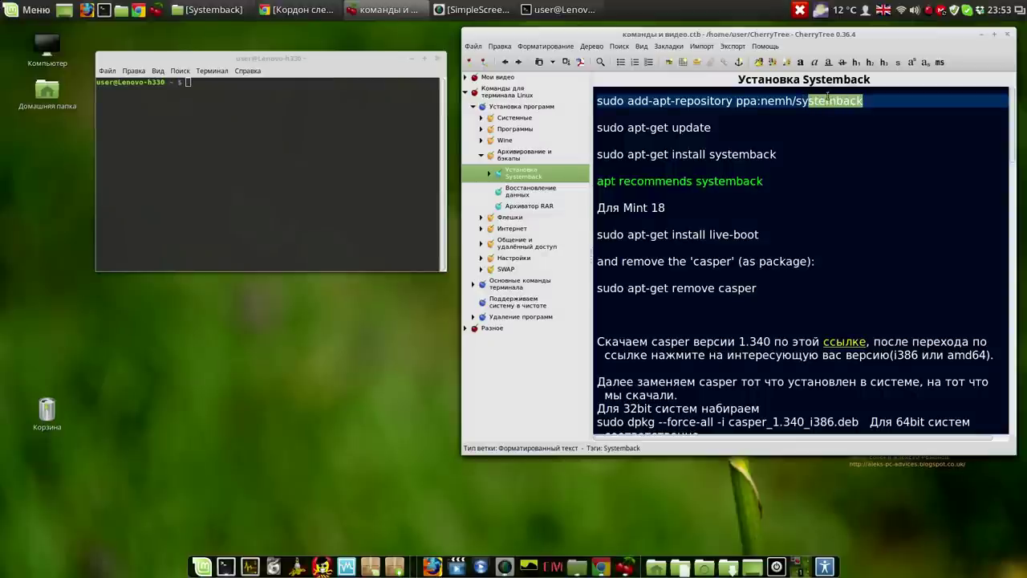
{"action": "left_click", "coordinate": [767, 196]}
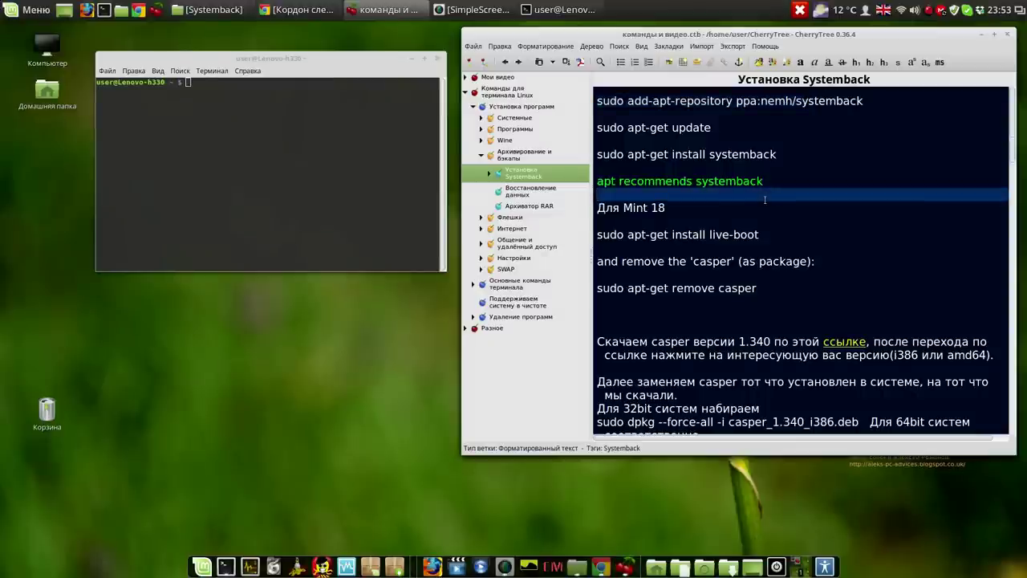
{"action": "left_click_drag", "start_coordinate": [761, 234], "coordinate": [603, 234]}
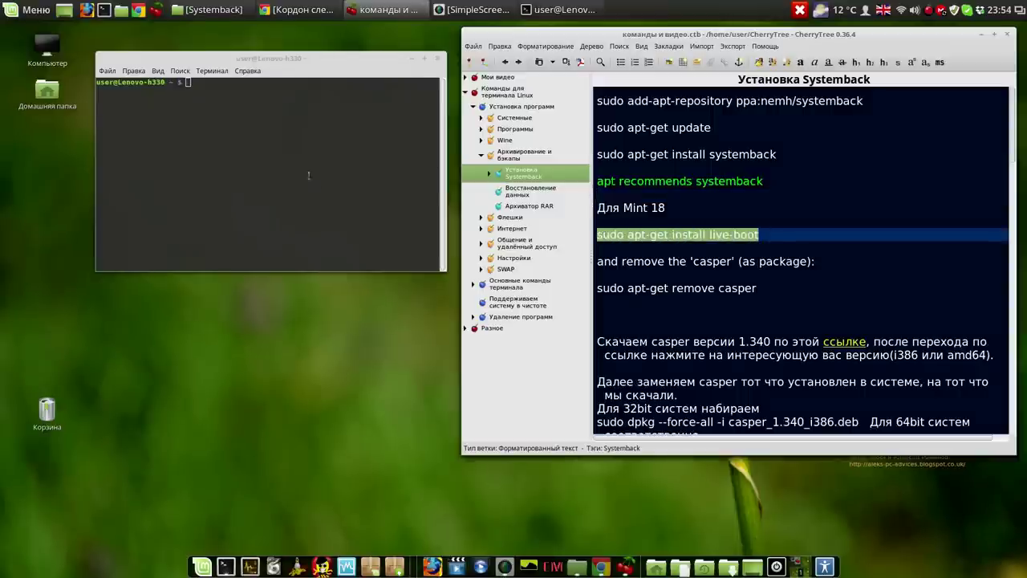
{"action": "left_click", "coordinate": [189, 82]}
{"action": "middle_click", "coordinate": [231, 132]}
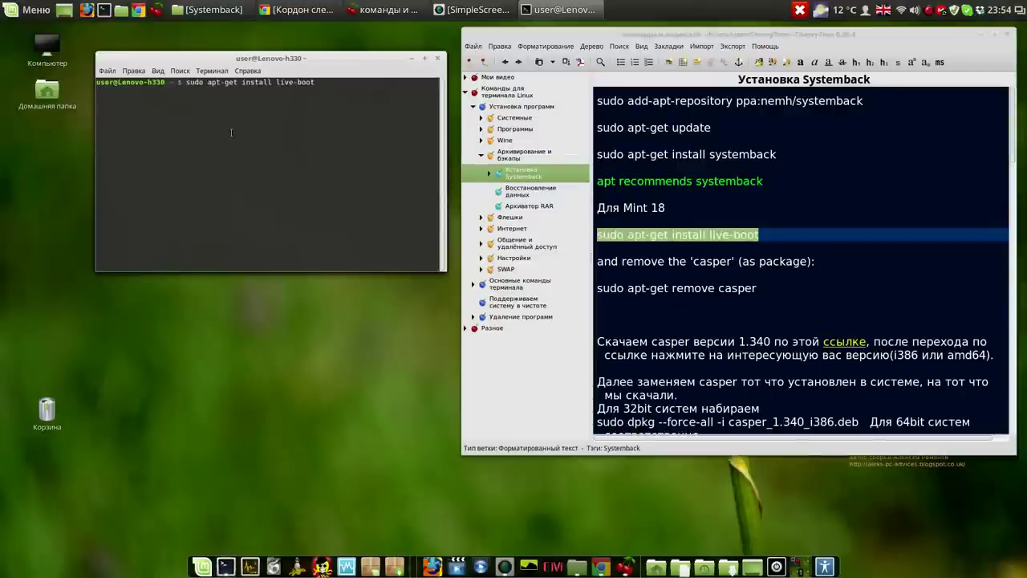
{"action": "key", "text": "Return"}
{"action": "key", "text": "Return"}
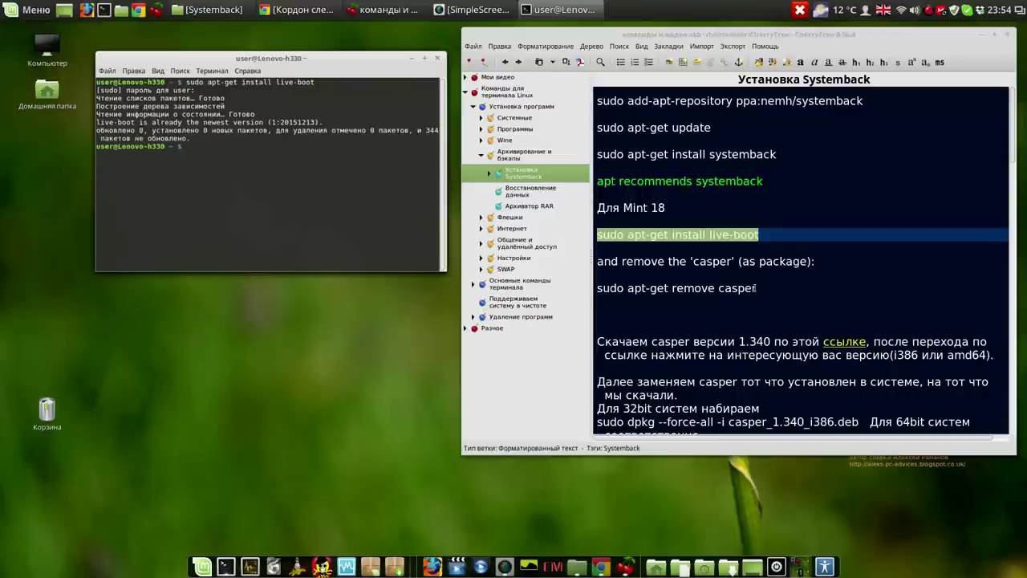
- Copy the command sudo apt-get remove casper from the notes and run it in the terminal
{"action": "left_click_drag", "start_coordinate": [758, 287], "coordinate": [598, 290]}
{"action": "key", "text": "cmd+c"}
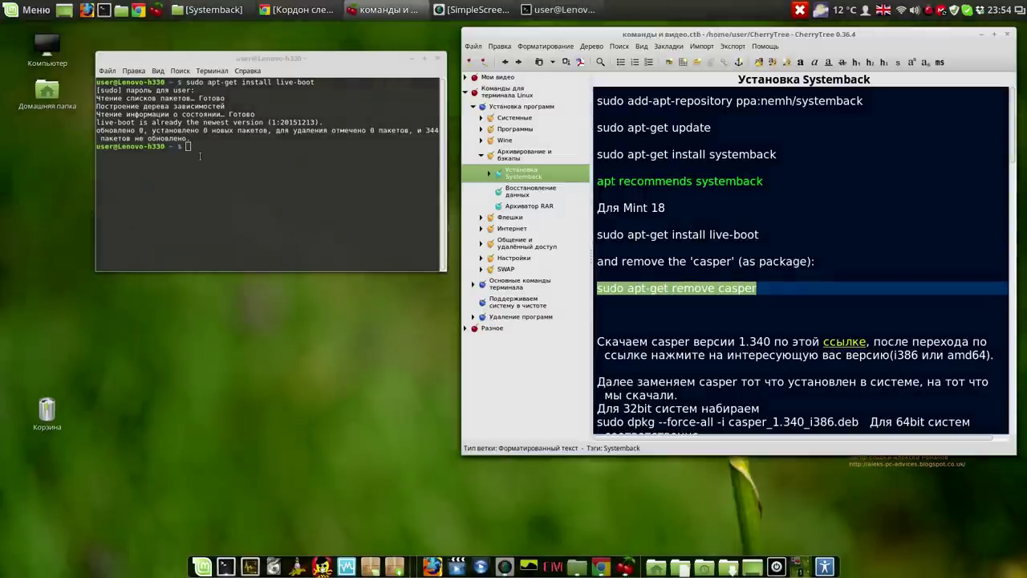
{"action": "left_click", "coordinate": [200, 156]}
{"action": "middle_click", "coordinate": [200, 157]}
{"action": "key", "text": "Return"}
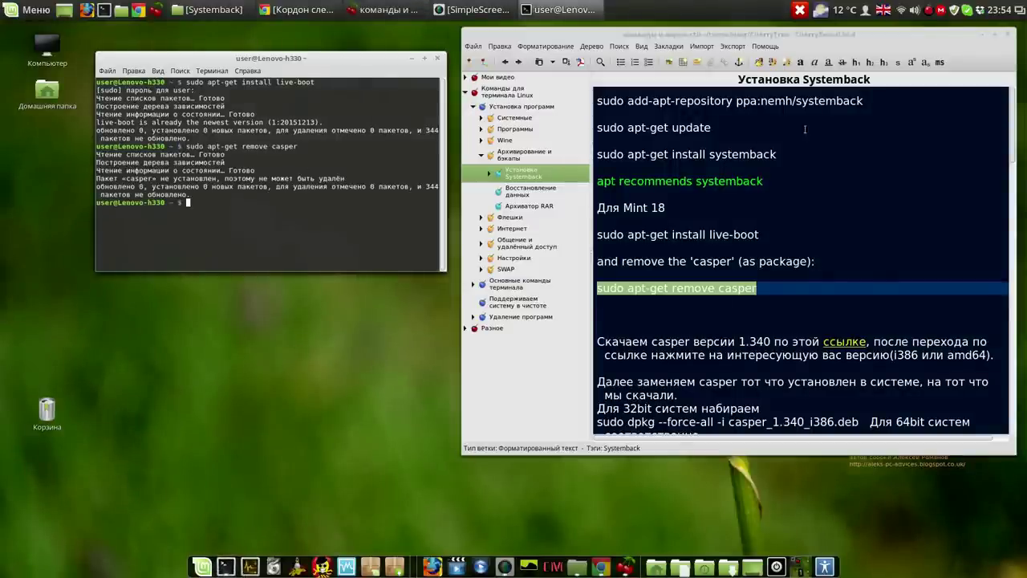
- Add the Systemback repository by running sudo add-apt-repository ppa:nemh/systemback from the notes, and confirm the addition
{"action": "left_click_drag", "start_coordinate": [862, 100], "coordinate": [598, 99]}
{"action": "middle_click", "coordinate": [268, 221]}
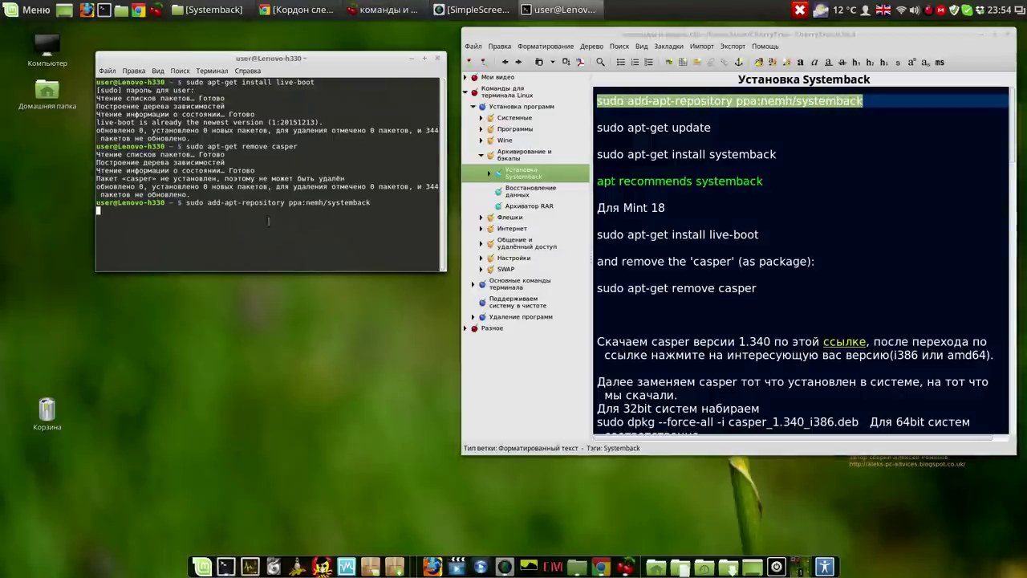
{"action": "key", "text": "Return"}
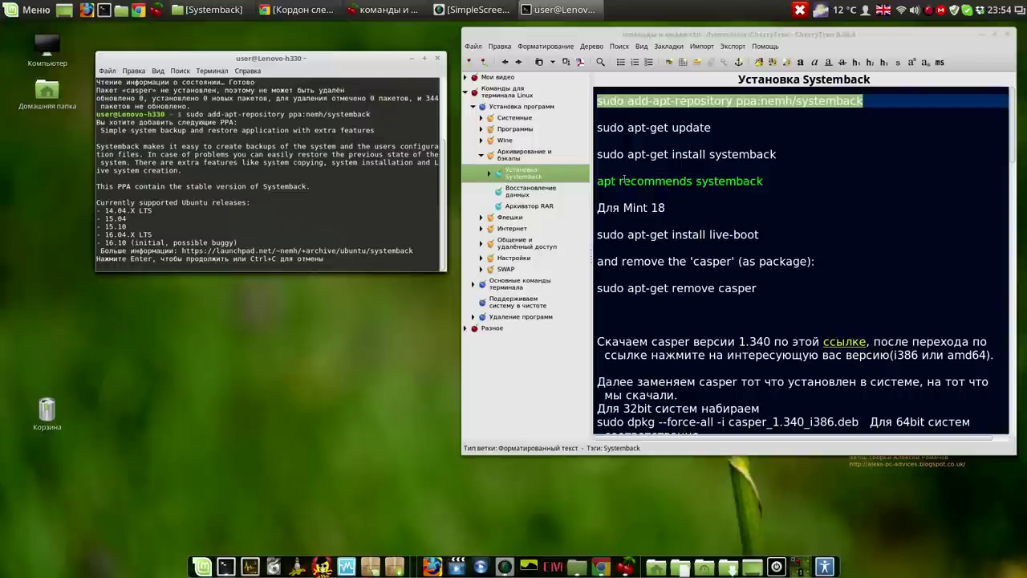
{"action": "key", "text": "Return"}
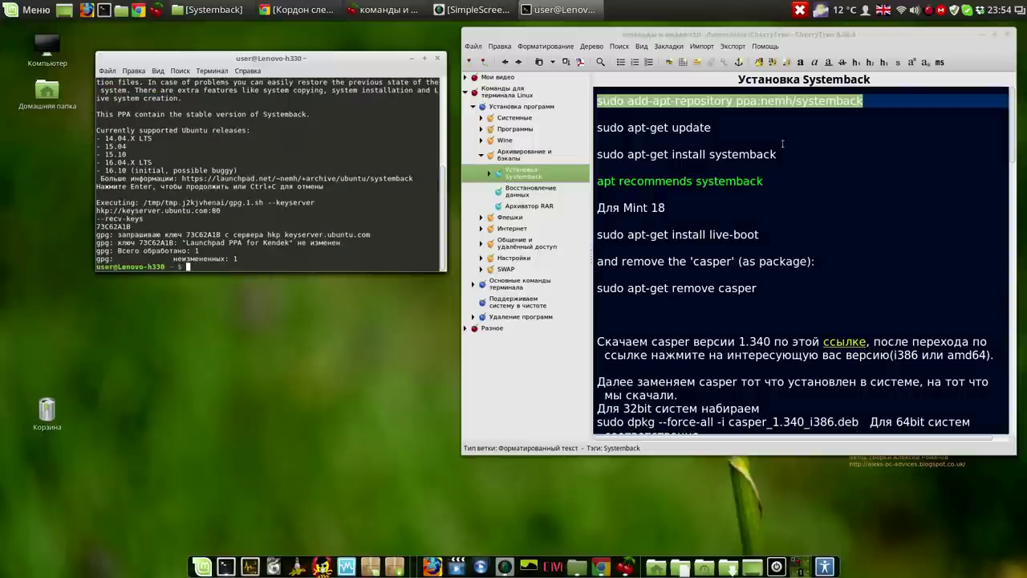
- Refresh the package lists by running sudo apt-get update from the notes in the terminal
{"action": "left_click_drag", "start_coordinate": [711, 126], "coordinate": [596, 127]}
{"action": "key", "text": "cmd+c"}
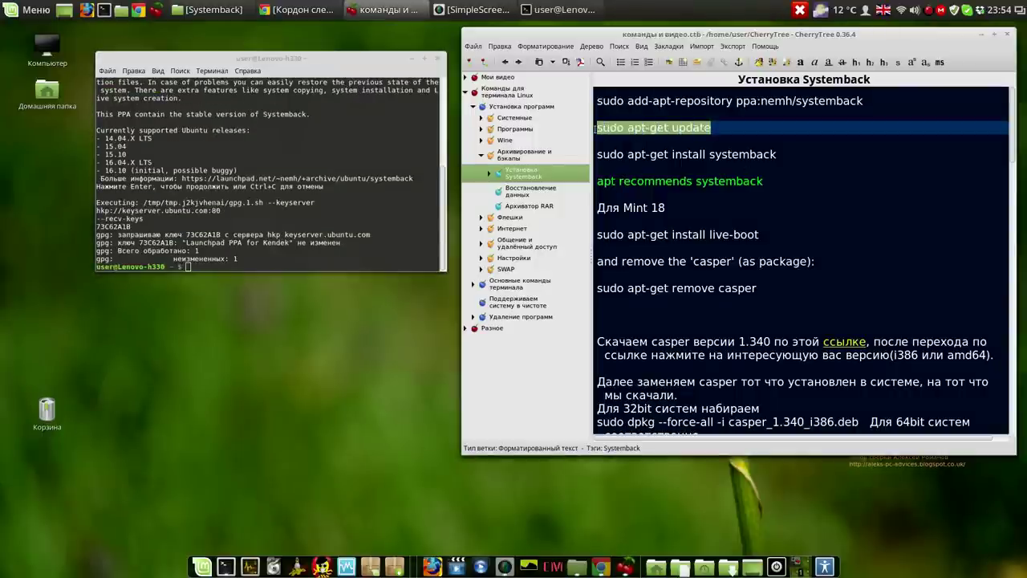
{"action": "left_click", "coordinate": [327, 259]}
{"action": "middle_click", "coordinate": [325, 264]}
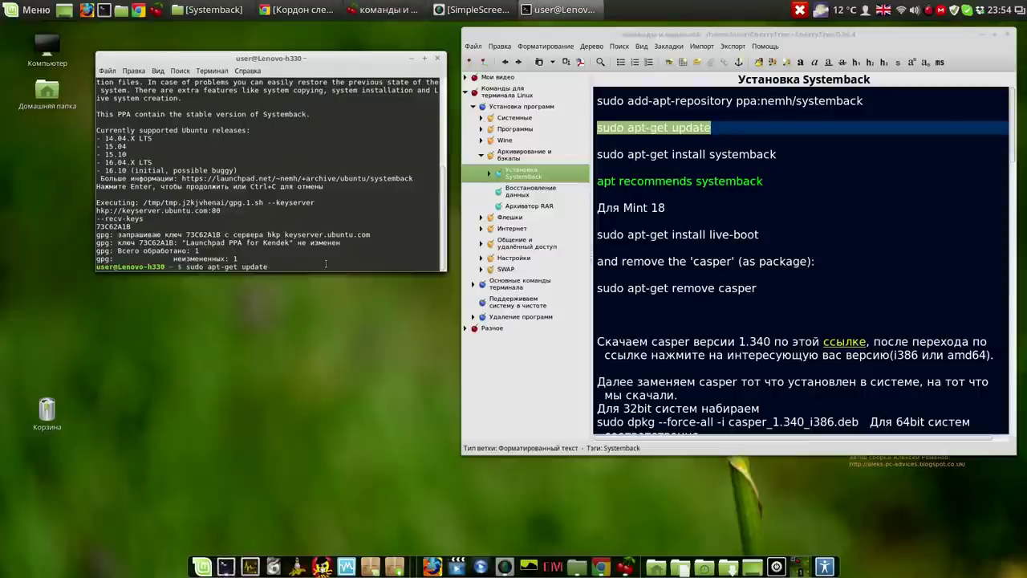
{"action": "key", "text": "Return"}
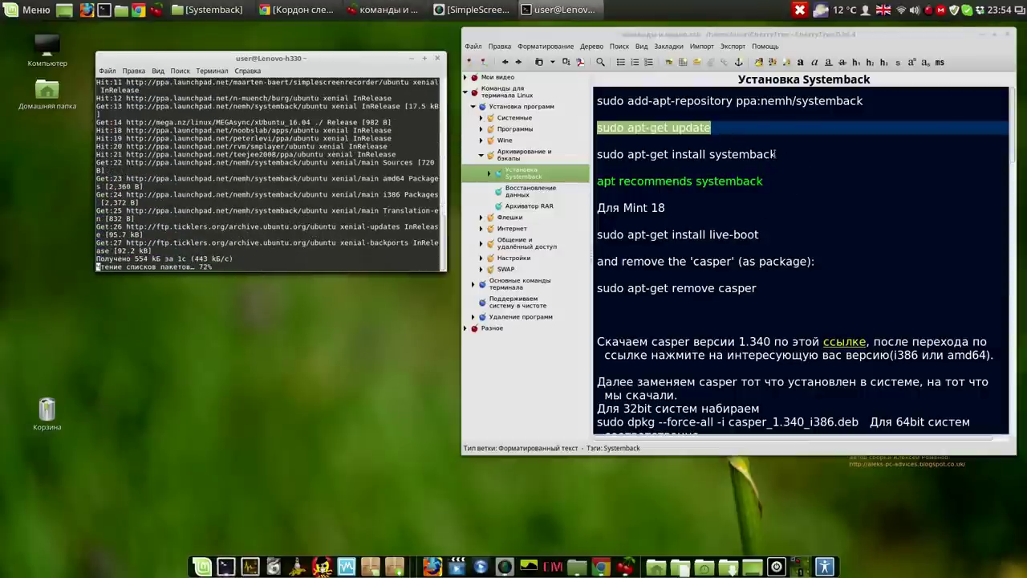
- Install Systemback by running sudo apt-get install systemback, accept the installation, and clear the notes and terminal off the desktop once it finishes
{"action": "left_click_drag", "start_coordinate": [776, 154], "coordinate": [612, 153]}
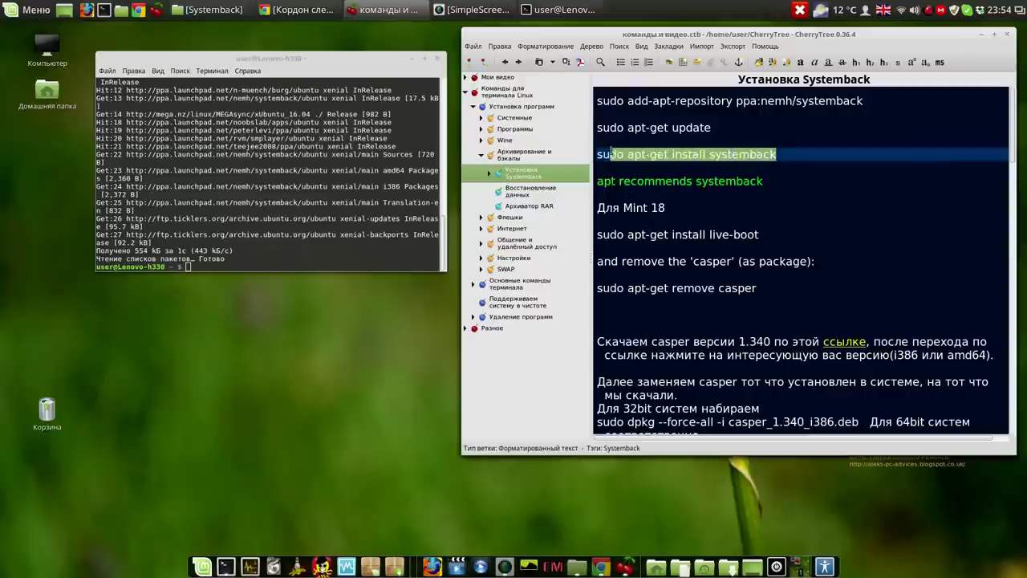
{"action": "left_click", "coordinate": [288, 264]}
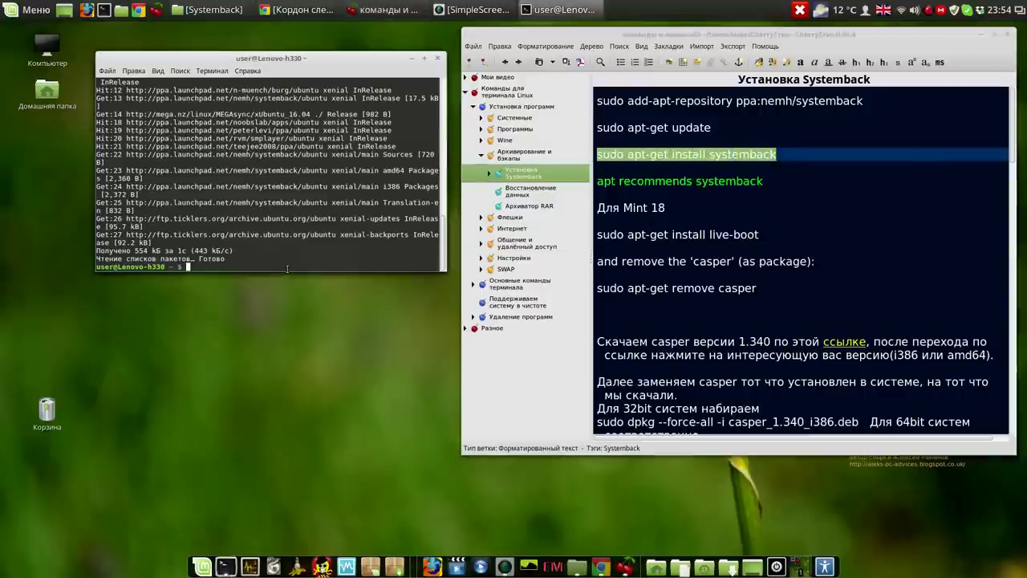
{"action": "middle_click", "coordinate": [288, 264]}
{"action": "key", "text": "Return"}
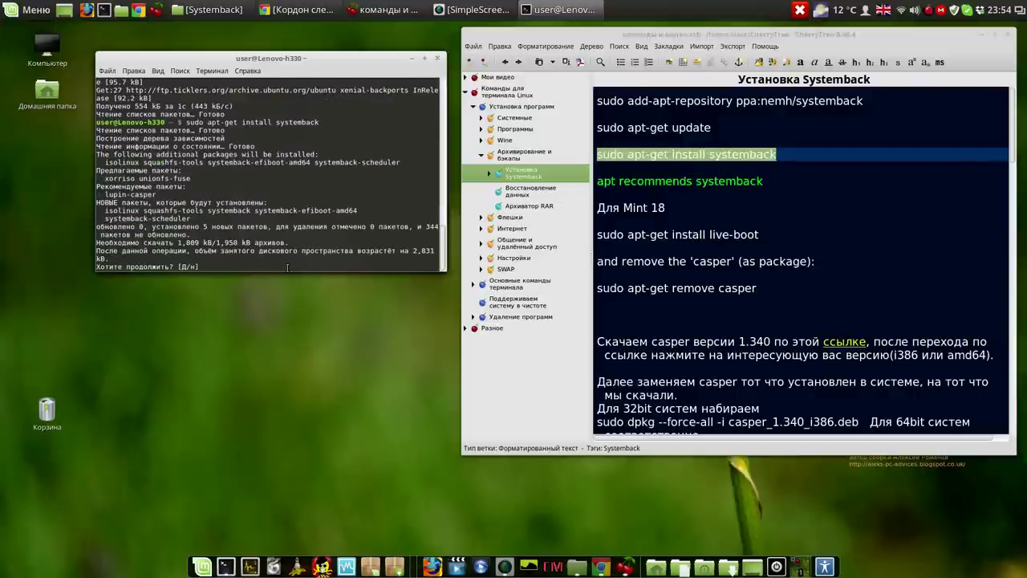
{"action": "key", "text": "Return"}
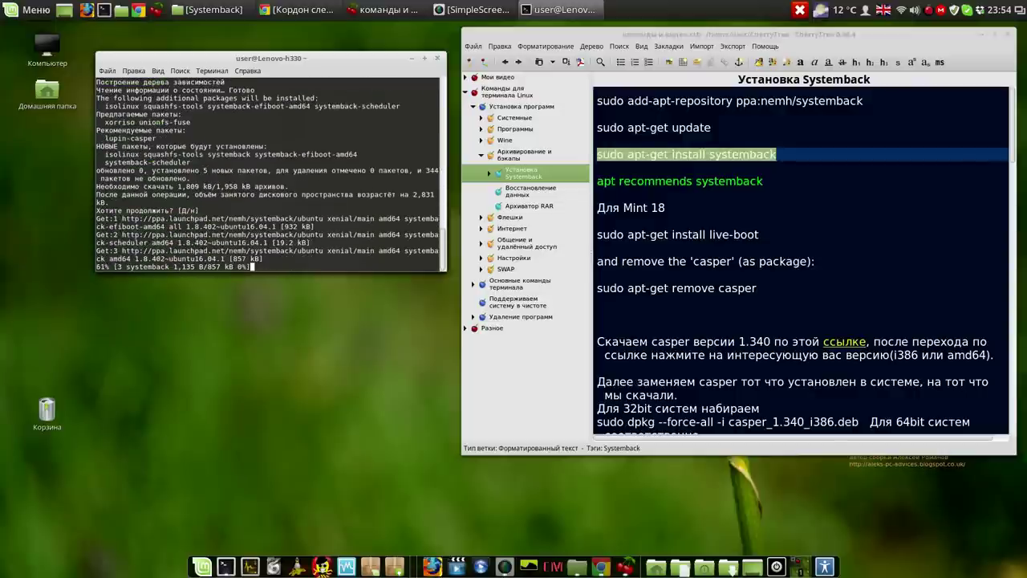
{"action": "left_click", "coordinate": [982, 33]}
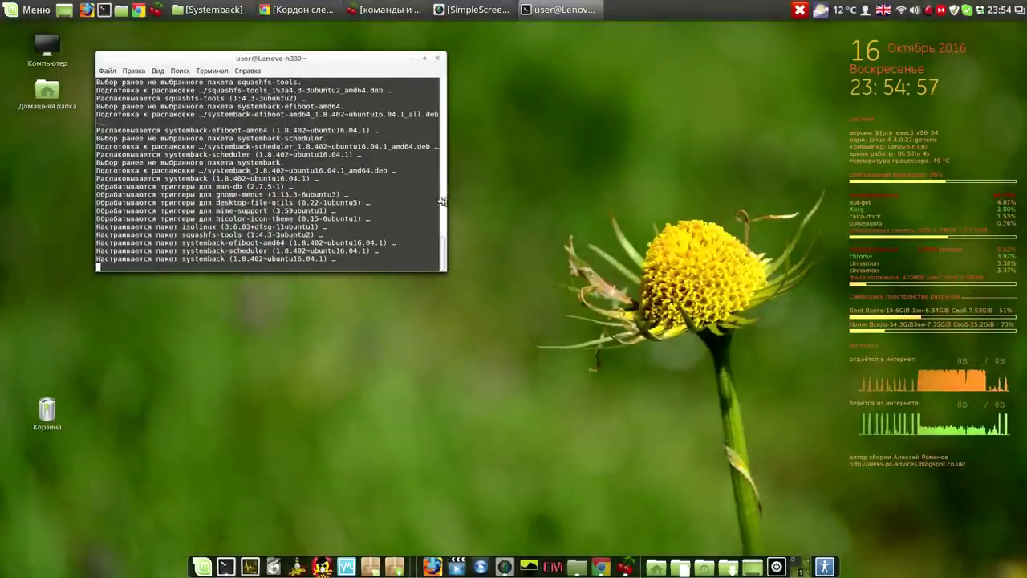
{"action": "left_click", "coordinate": [437, 58]}
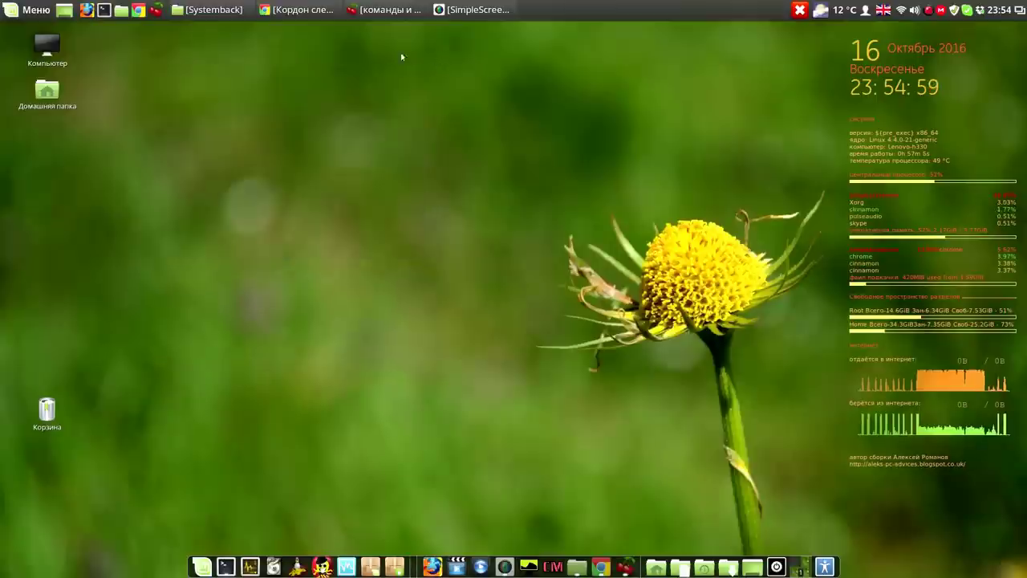
- Launch the Synaptic Package Manager and authenticate with the account password
{"action": "left_click", "coordinate": [35, 11]}
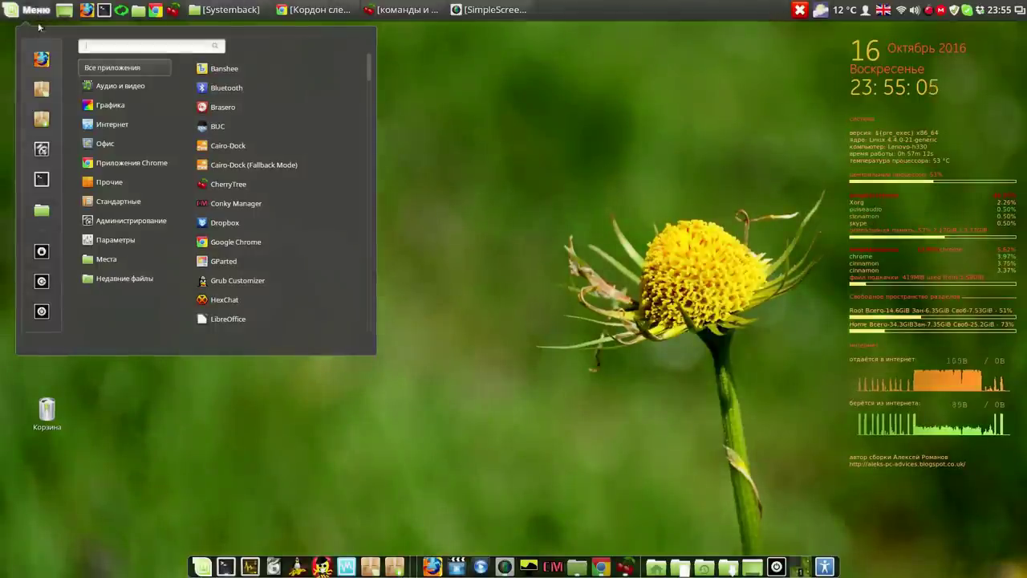
{"action": "left_click", "coordinate": [41, 119]}
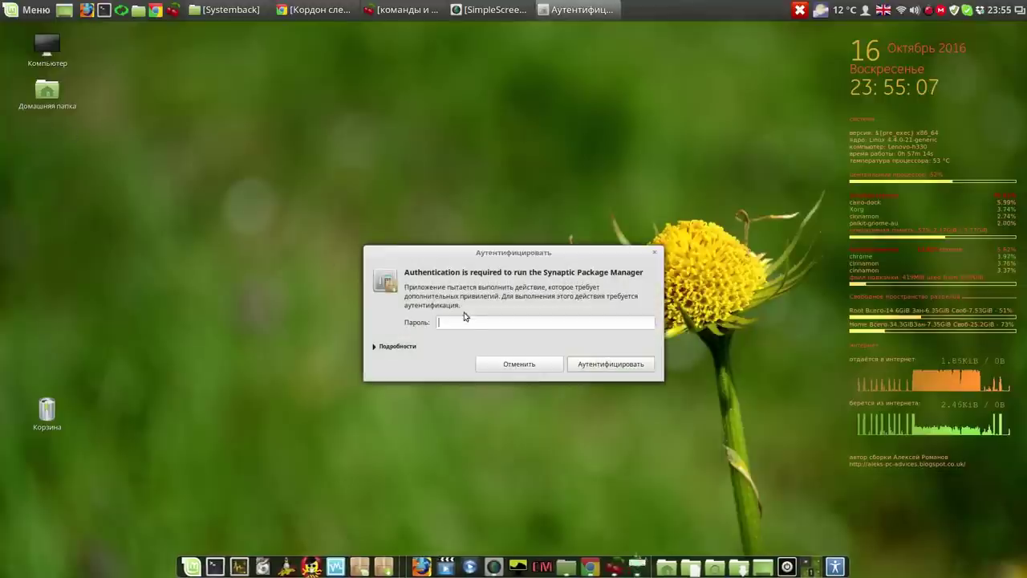
{"action": "type", "text": "*"}
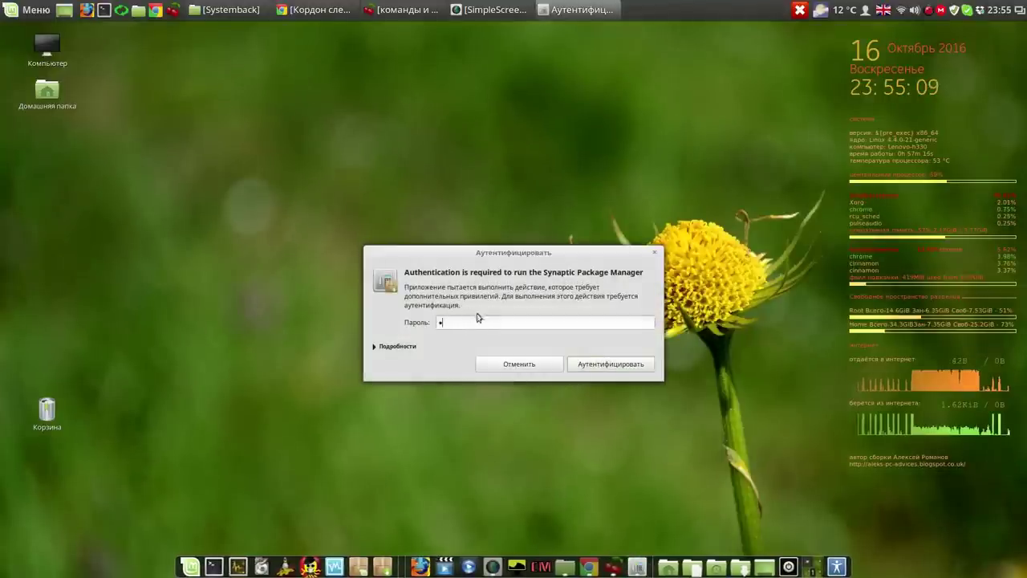
{"action": "left_click", "coordinate": [613, 364]}
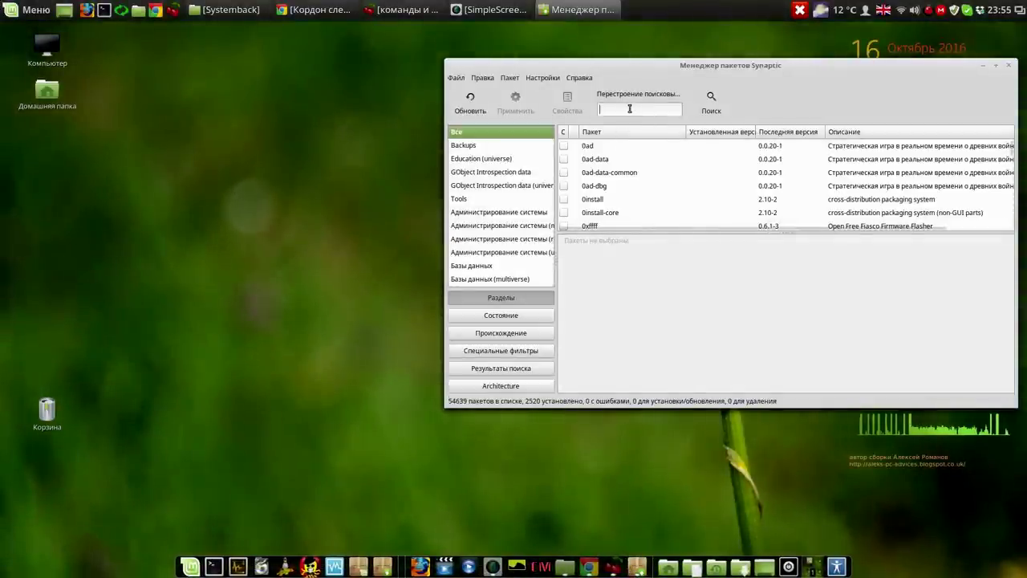
- Filter the Synaptic package list by the name casper
{"action": "left_click", "coordinate": [630, 108]}
{"action": "type", "text": "c"}
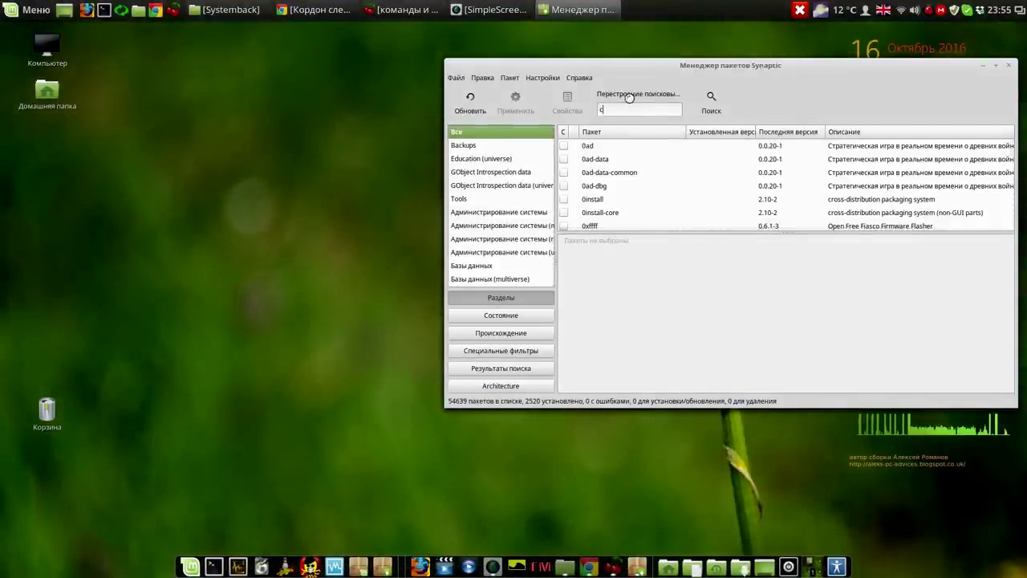
{"action": "type", "text": "aspe"}
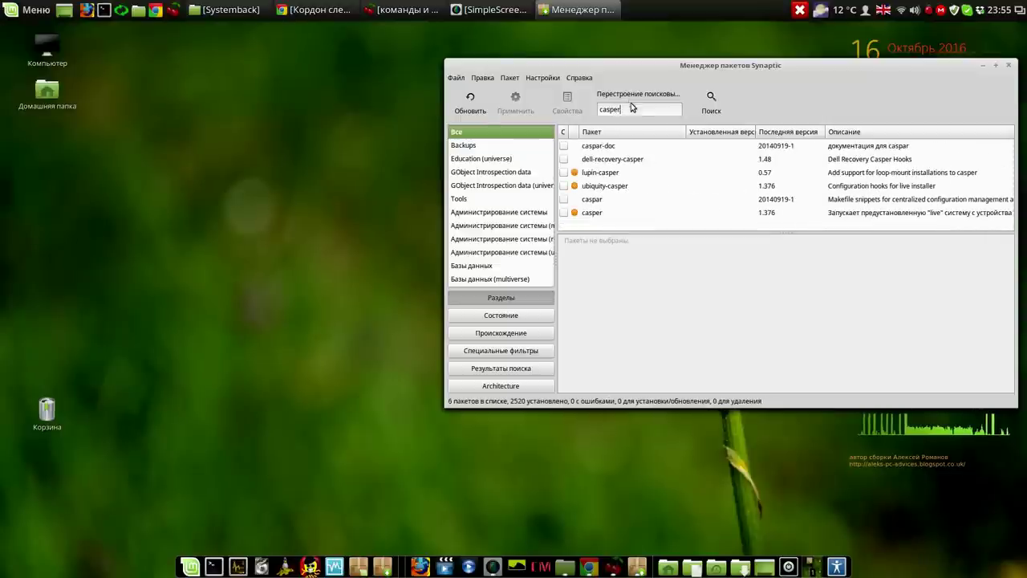
{"action": "type", "text": "r"}
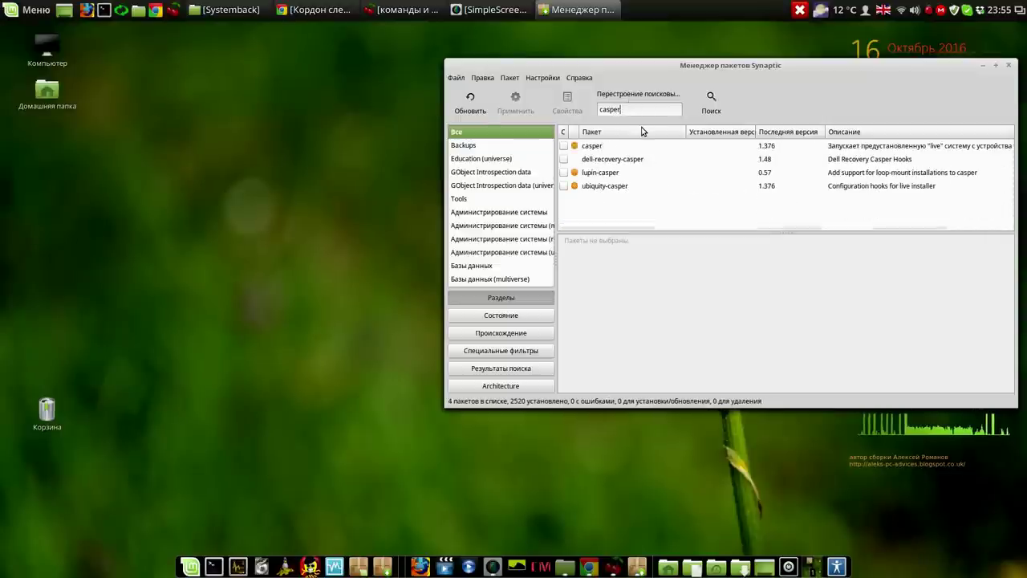
- Check the available package actions for casper and lupin-casper without marking anything, and close Synaptic
{"action": "left_click", "coordinate": [605, 147]}
{"action": "right_click", "coordinate": [607, 149]}
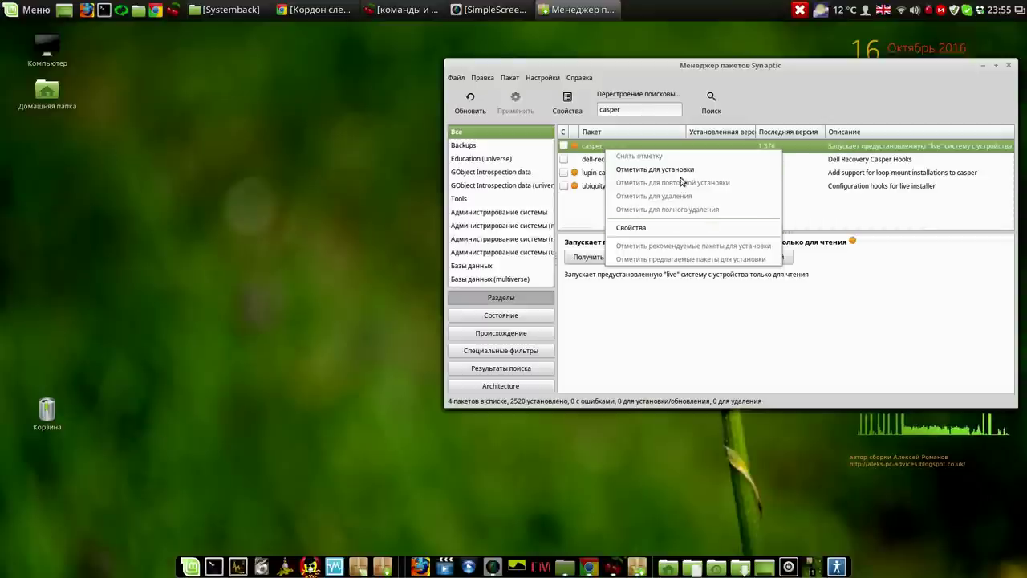
{"action": "left_click", "coordinate": [806, 114]}
{"action": "left_click", "coordinate": [614, 175]}
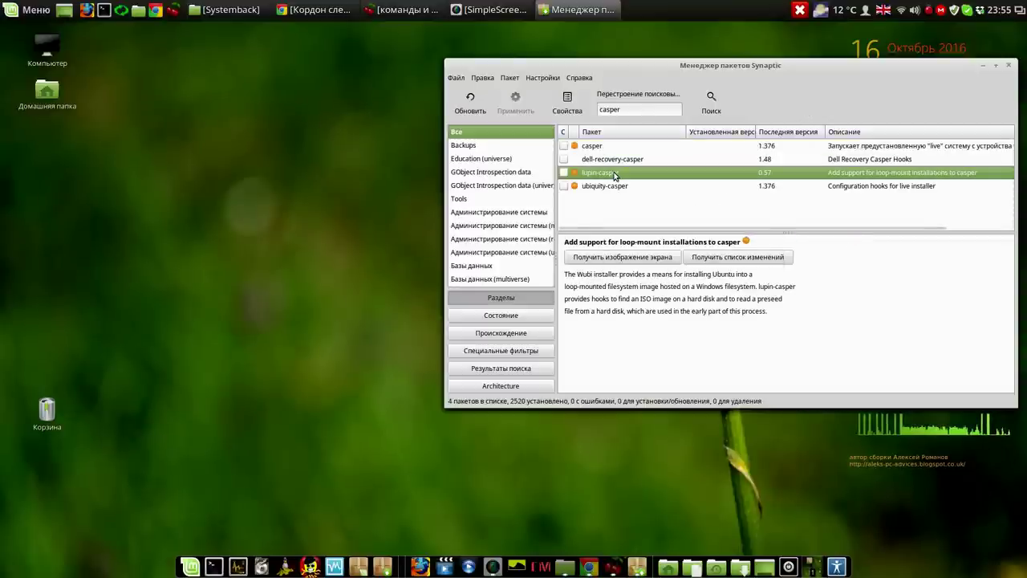
{"action": "right_click", "coordinate": [614, 175]}
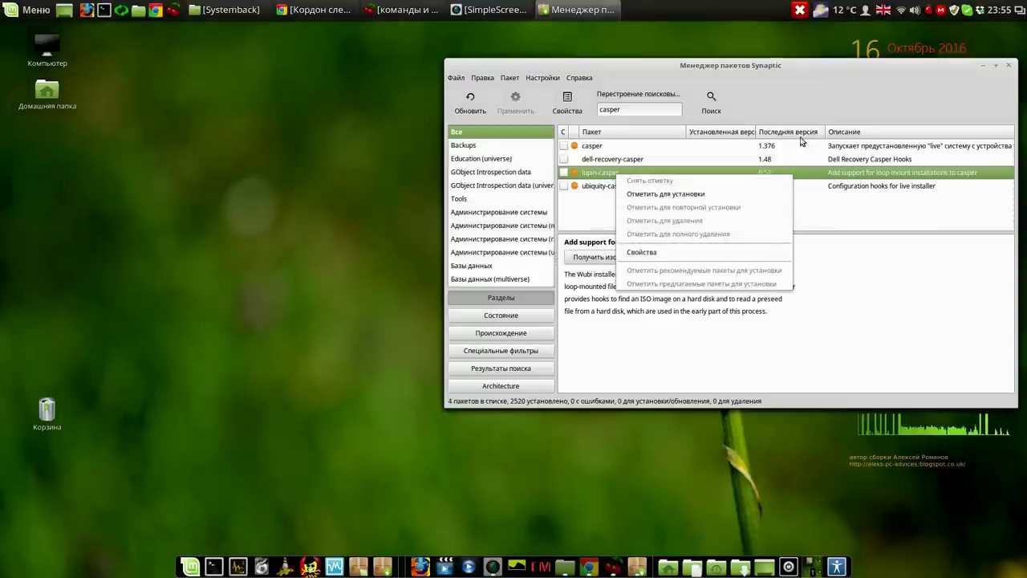
{"action": "left_click", "coordinate": [866, 100]}
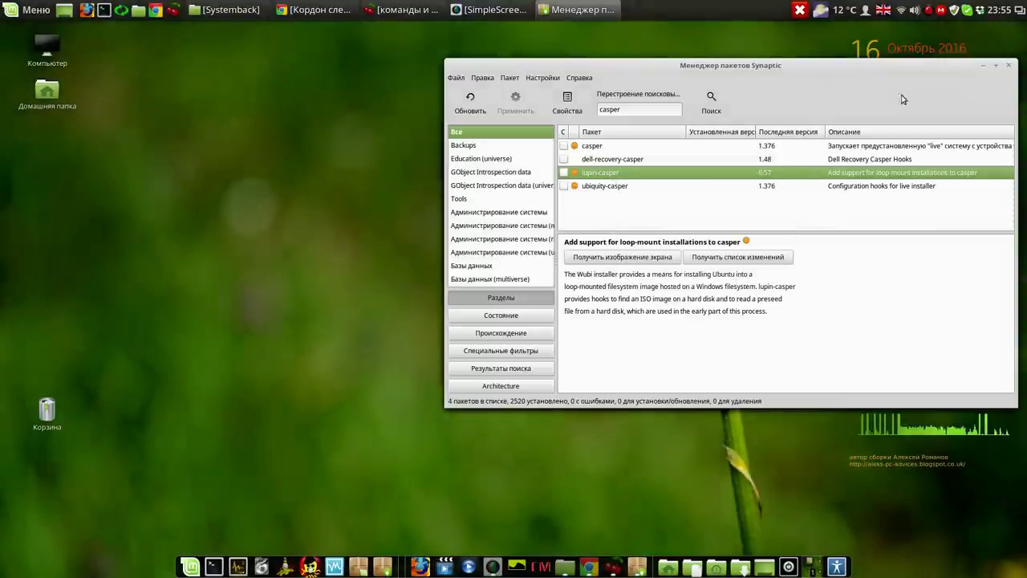
{"action": "left_click", "coordinate": [1008, 65]}
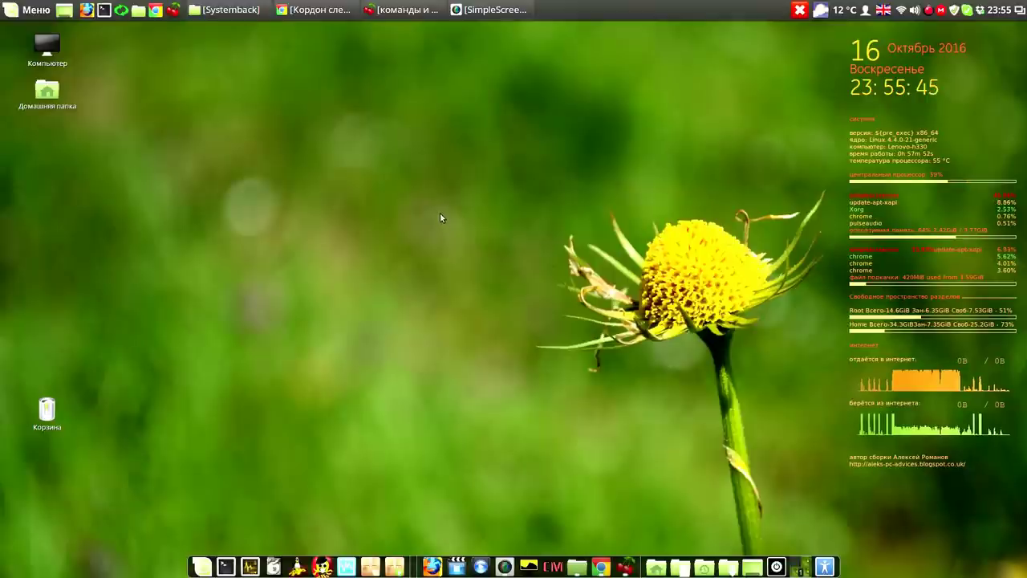
- Start Systemback and authenticate with the administrator password
{"action": "left_click", "coordinate": [121, 11]}
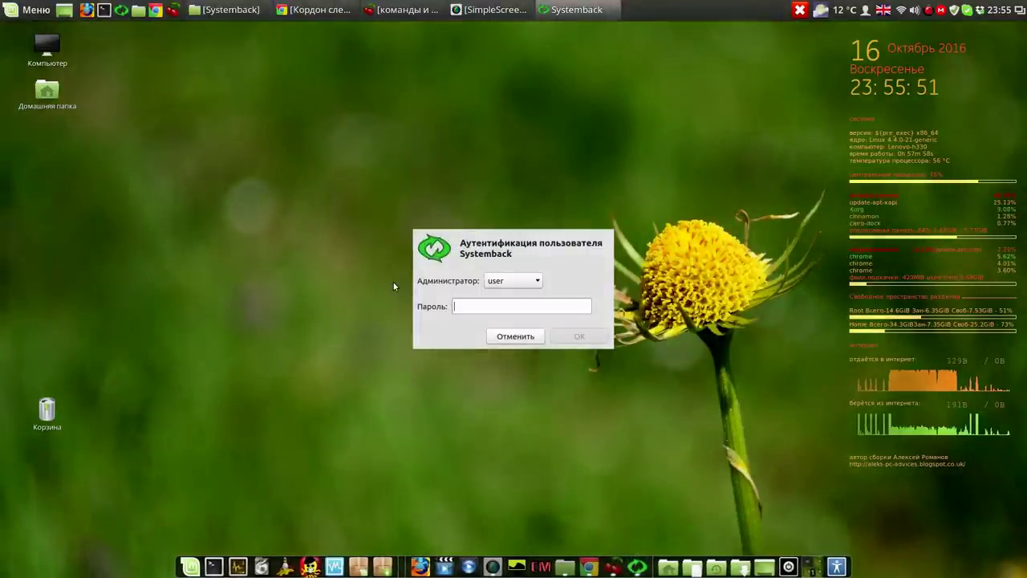
{"action": "type", "text": "1"}
{"action": "left_click", "coordinate": [571, 338]}
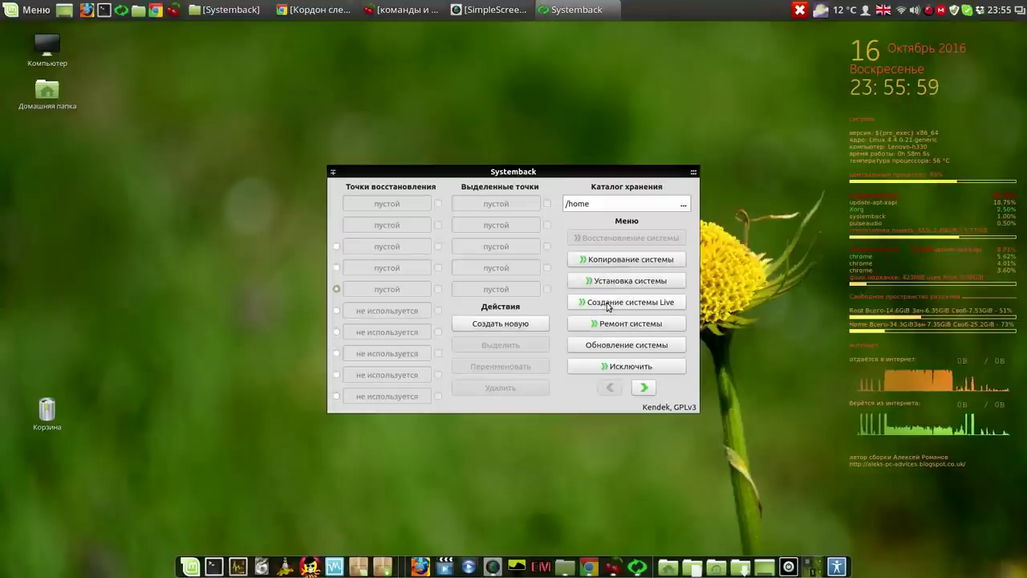
- Go to Systemback's Live system creation and delete the existing systemback_live_2016-10-16 image
{"action": "left_click", "coordinate": [609, 303]}
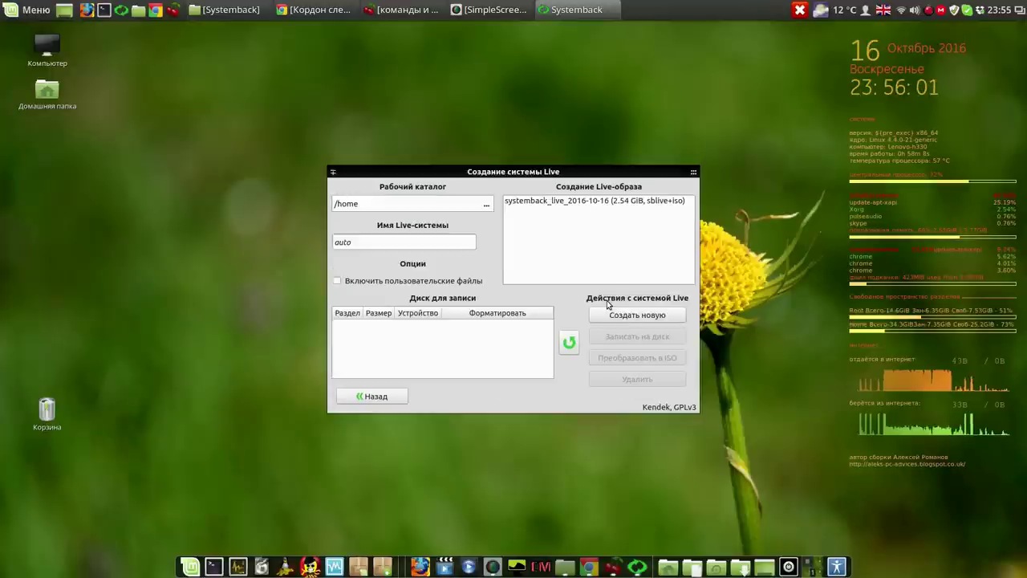
{"action": "left_click", "coordinate": [640, 202]}
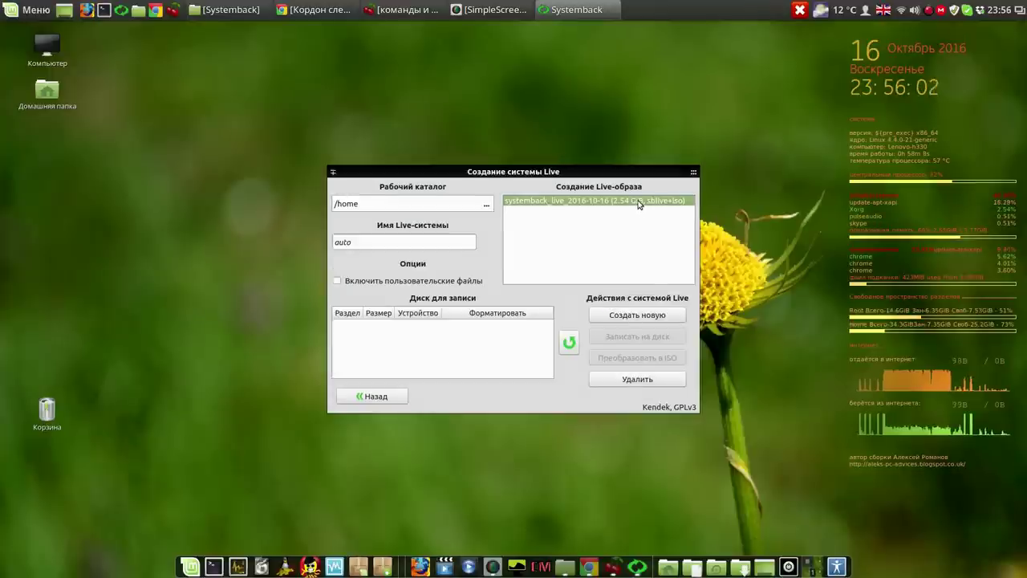
{"action": "left_click", "coordinate": [655, 380]}
- Create a new Live system image without user files, acknowledge its completion, and close Systemback
{"action": "left_click", "coordinate": [638, 316]}
{"action": "left_click_drag", "start_coordinate": [566, 265], "coordinate": [966, 93]}
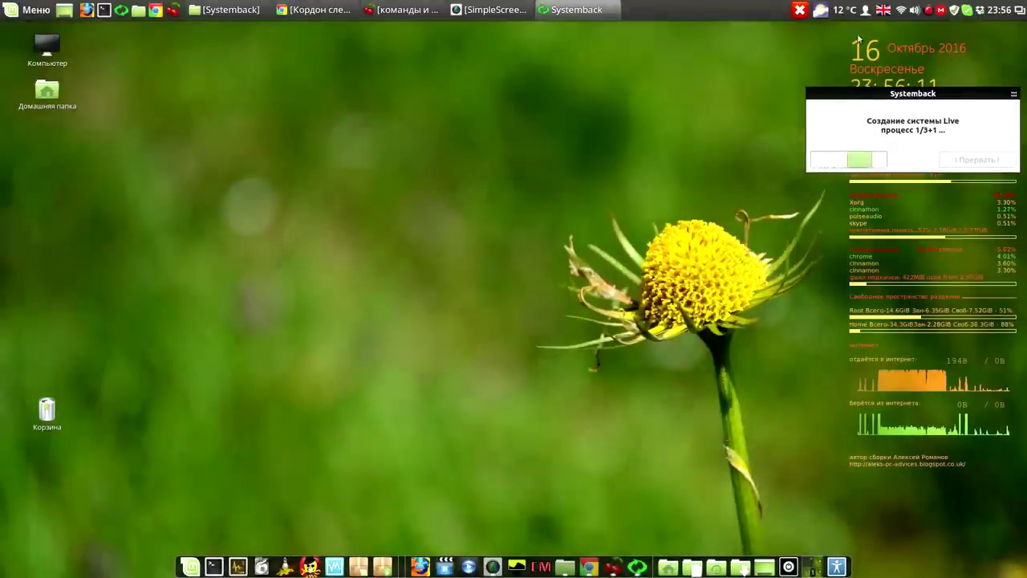
{"action": "right_click", "coordinate": [930, 11]}
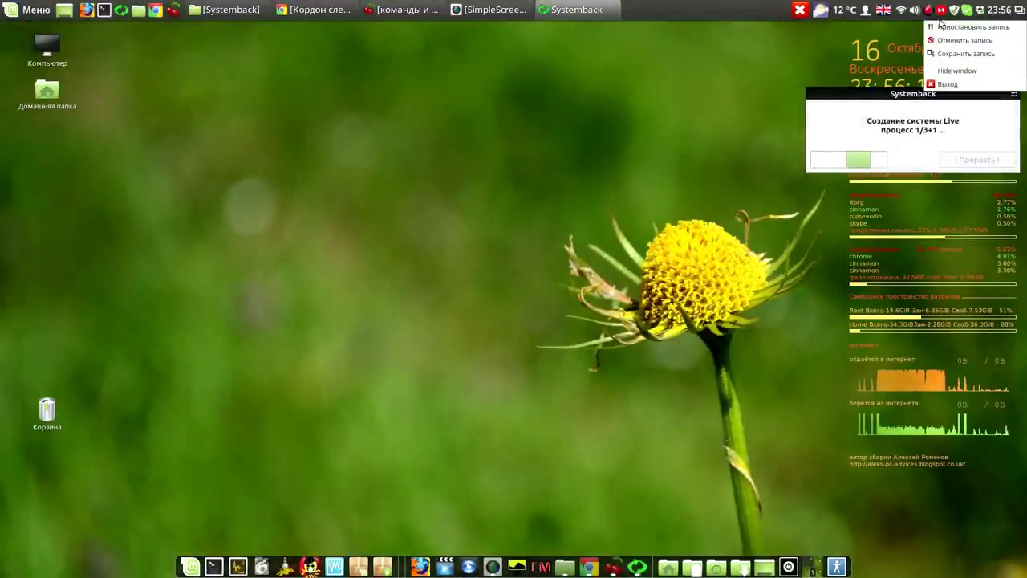
{"action": "left_click", "coordinate": [971, 27]}
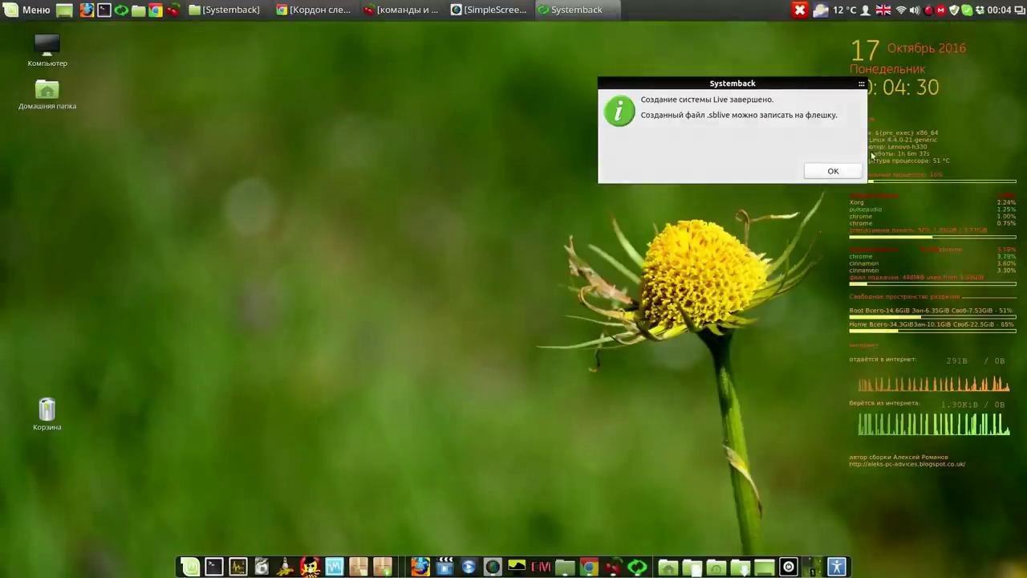
{"action": "left_click", "coordinate": [833, 171]}
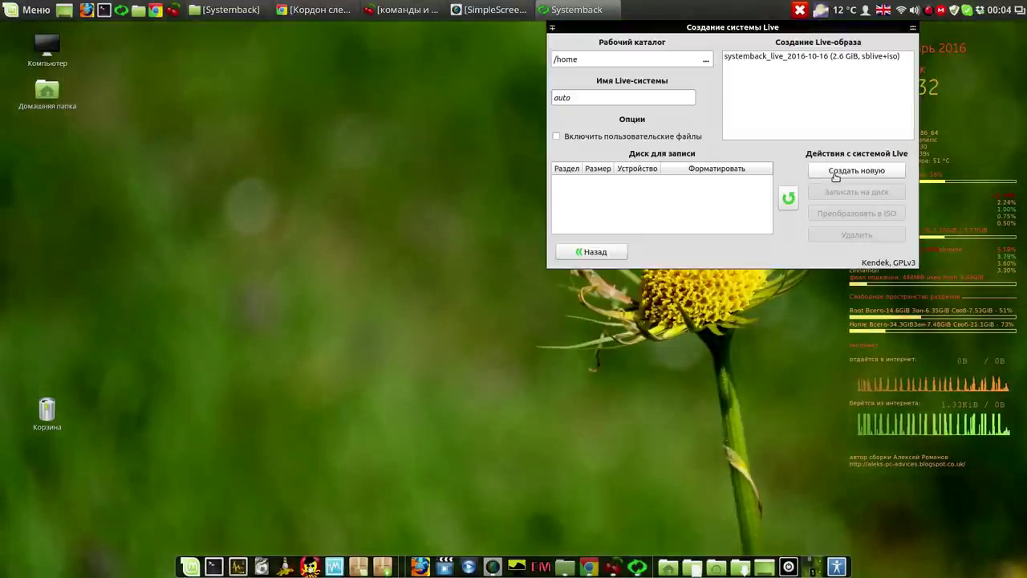
{"action": "left_click", "coordinate": [912, 27]}
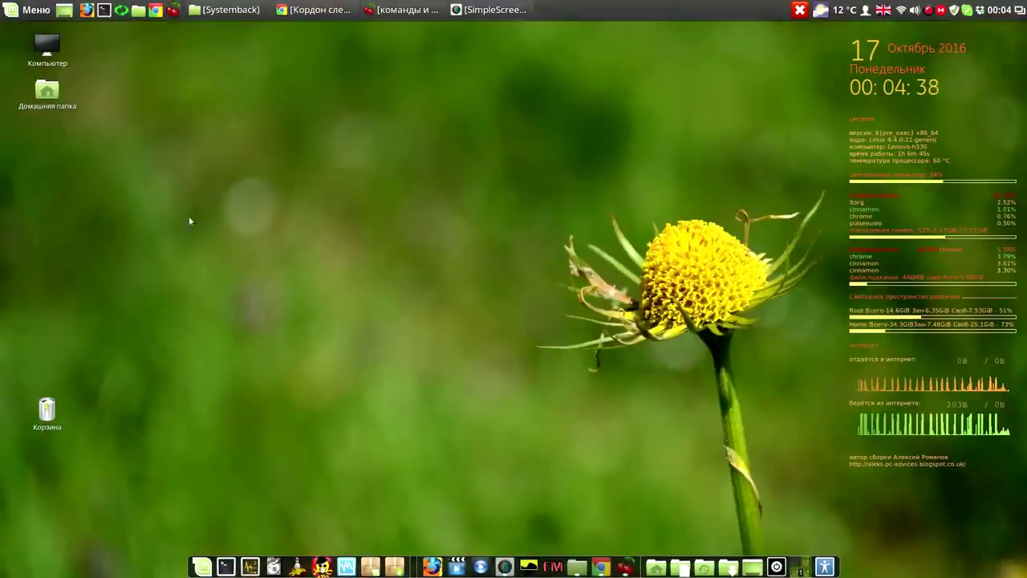
- In VirtualBox, attach systemback_live_2016-10-16.iso from /home to the IDE optical drive of virtual machine 18 and save its settings
{"action": "left_click", "coordinate": [346, 566]}
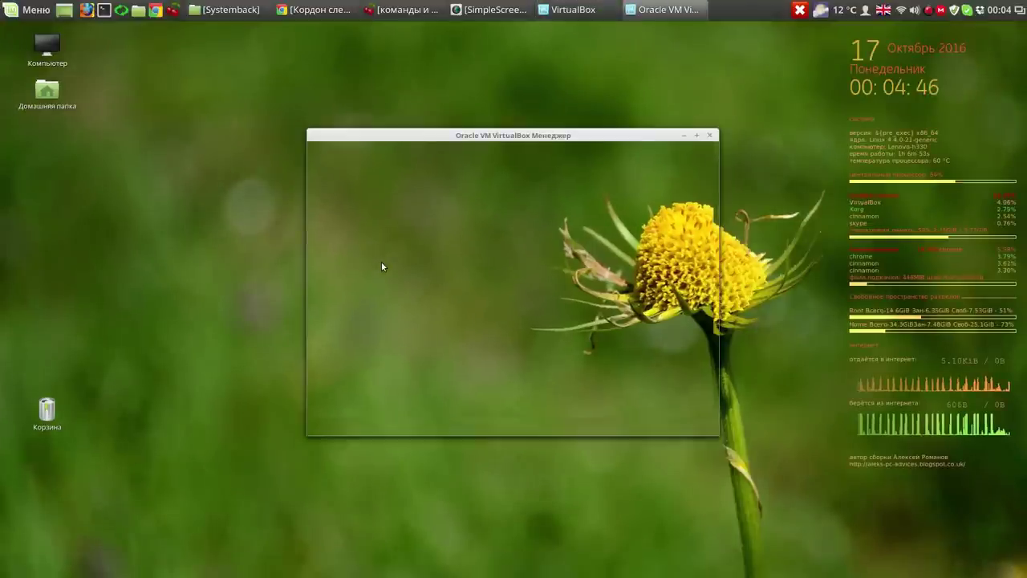
{"action": "left_click", "coordinate": [359, 175]}
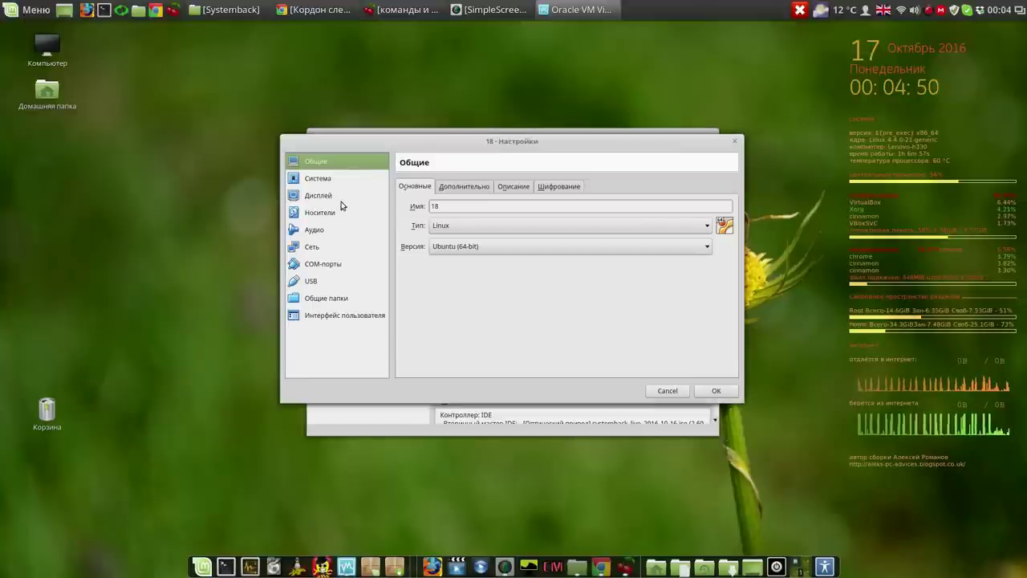
{"action": "left_click", "coordinate": [339, 212]}
{"action": "left_click", "coordinate": [448, 214]}
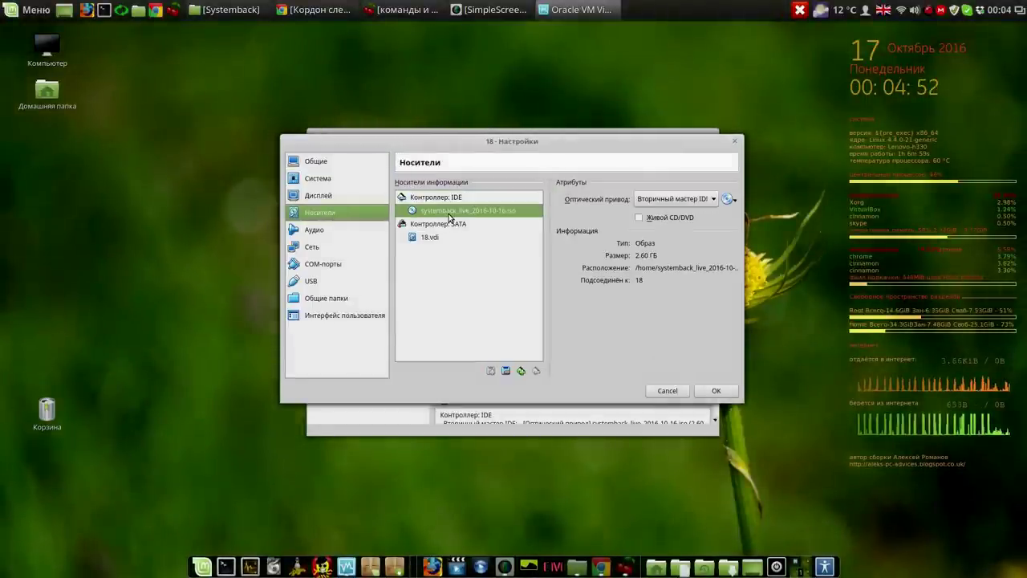
{"action": "left_click", "coordinate": [728, 200]}
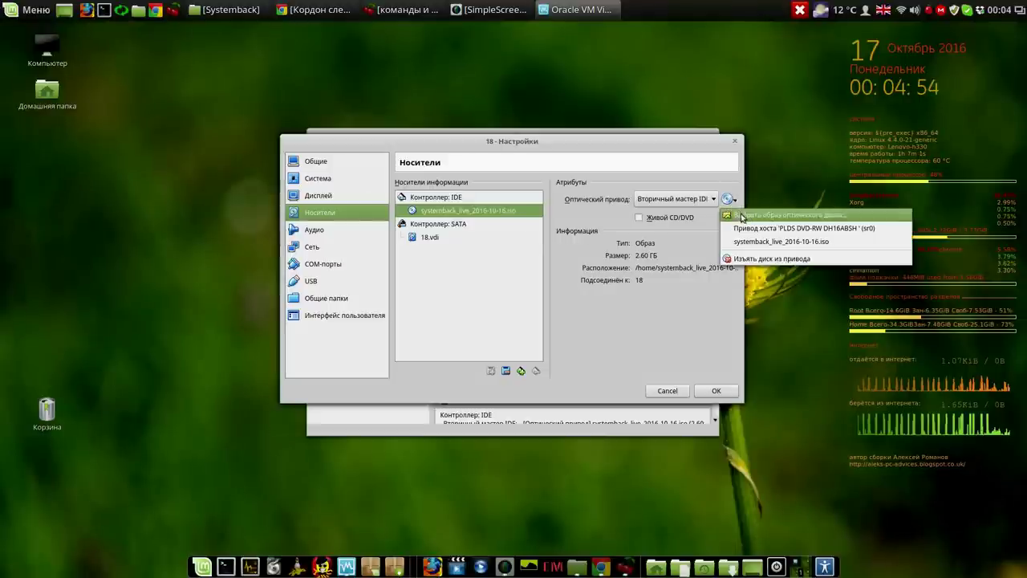
{"action": "left_click", "coordinate": [742, 217]}
{"action": "left_click", "coordinate": [638, 223]}
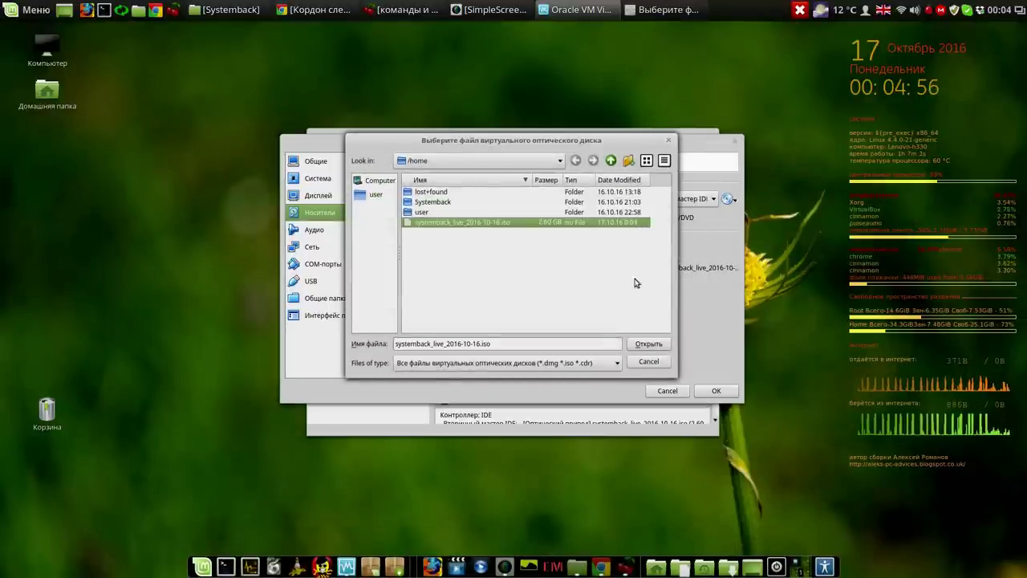
{"action": "left_click", "coordinate": [649, 344]}
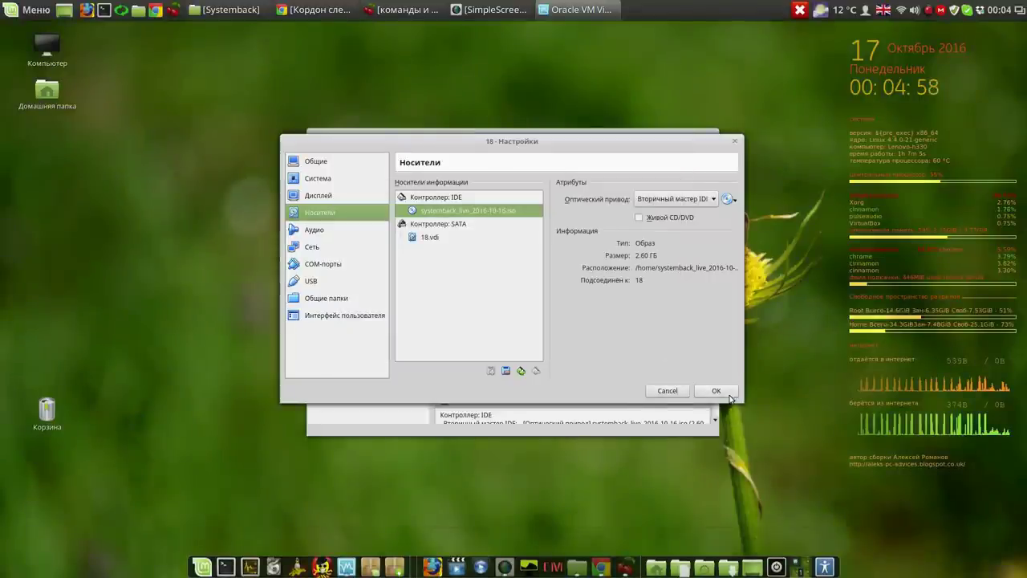
{"action": "left_click", "coordinate": [716, 391]}
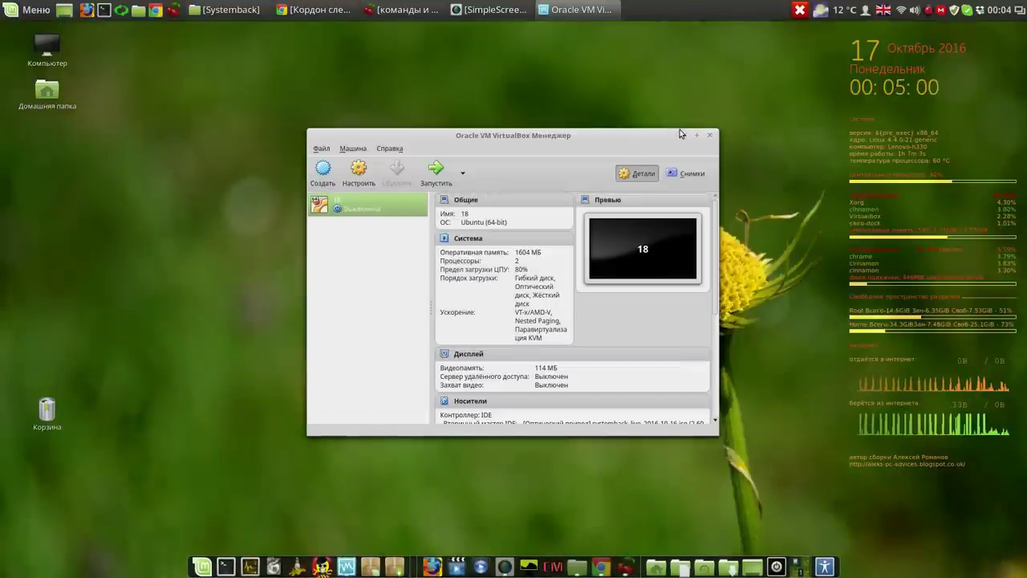
- Start virtual machine 18 from the Live image, minimize the VirtualBox manager, and let the system boot
{"action": "left_click", "coordinate": [436, 170]}
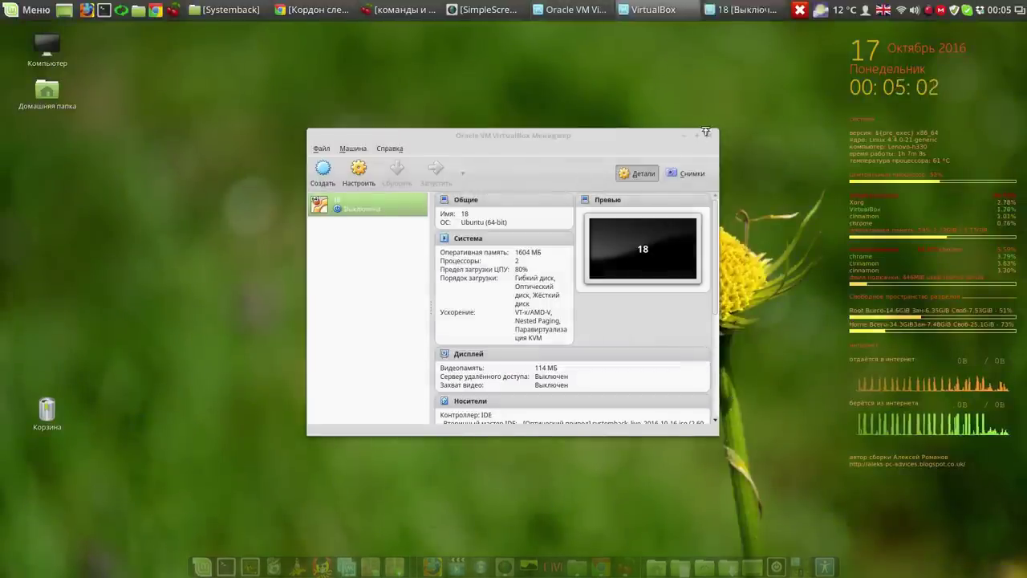
{"action": "left_click", "coordinate": [678, 135]}
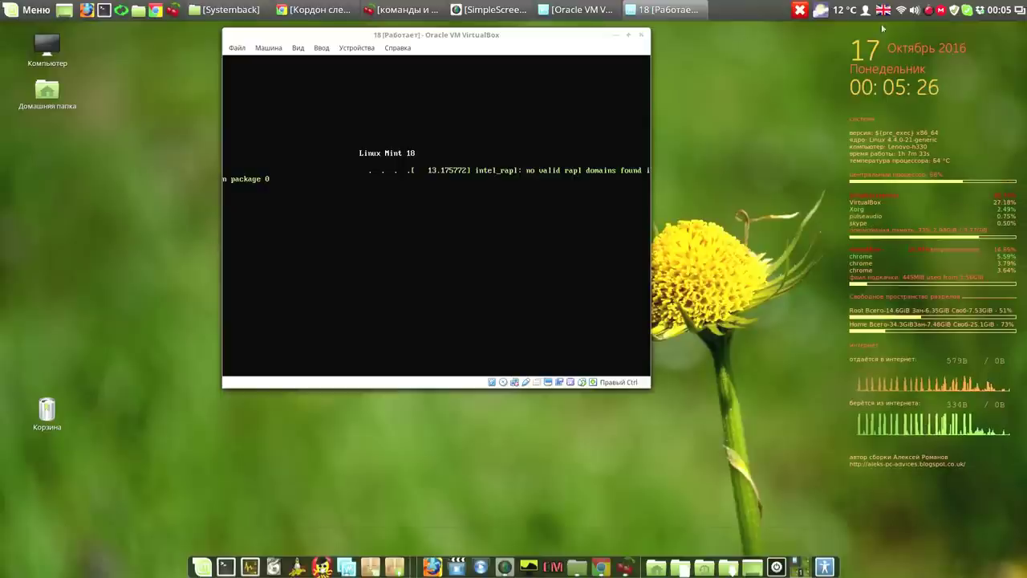
{"action": "left_click", "coordinate": [928, 11]}
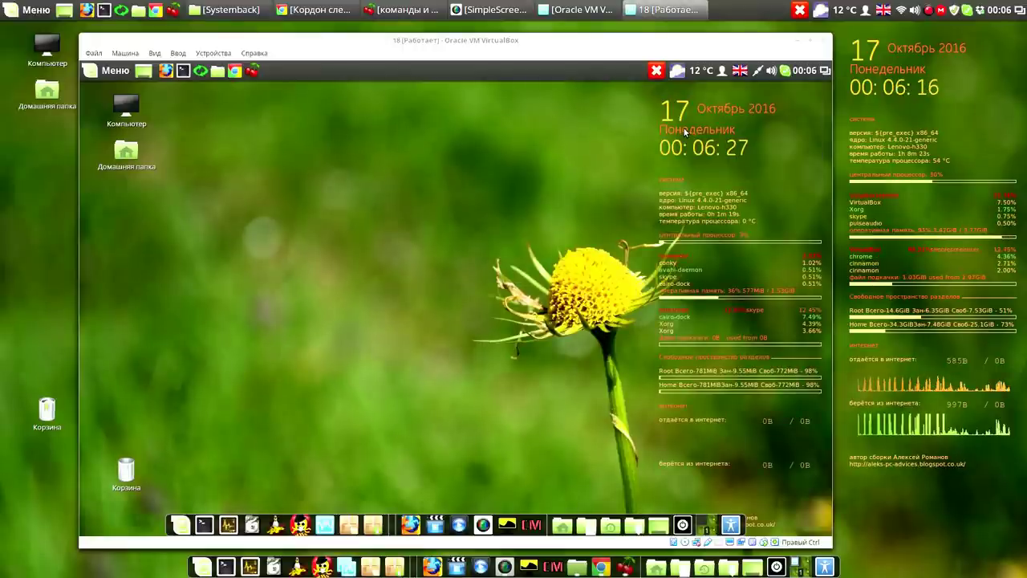
- Close virtual machine 18 by powering it off
{"action": "left_click", "coordinate": [929, 10]}
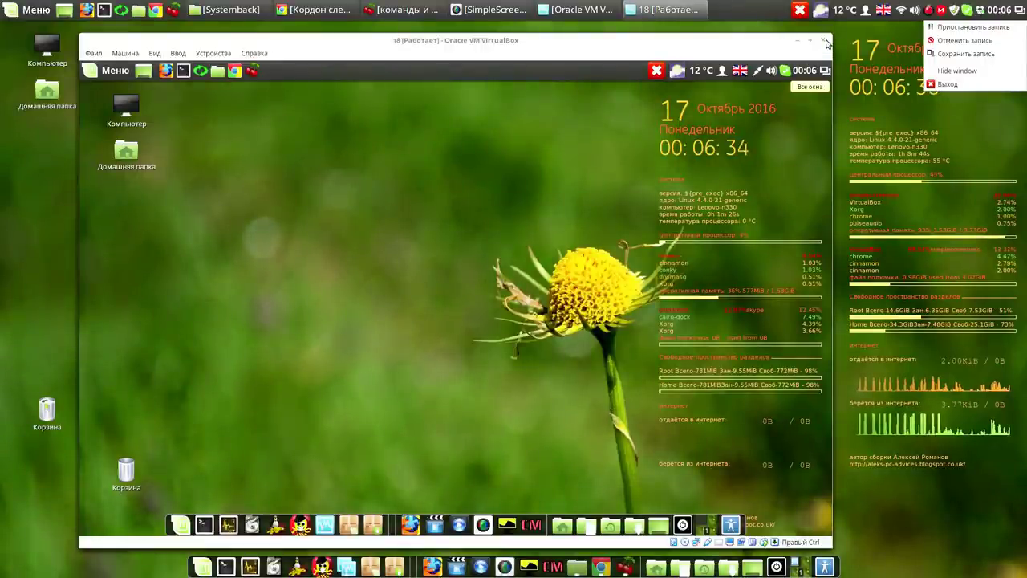
{"action": "left_click", "coordinate": [824, 41]}
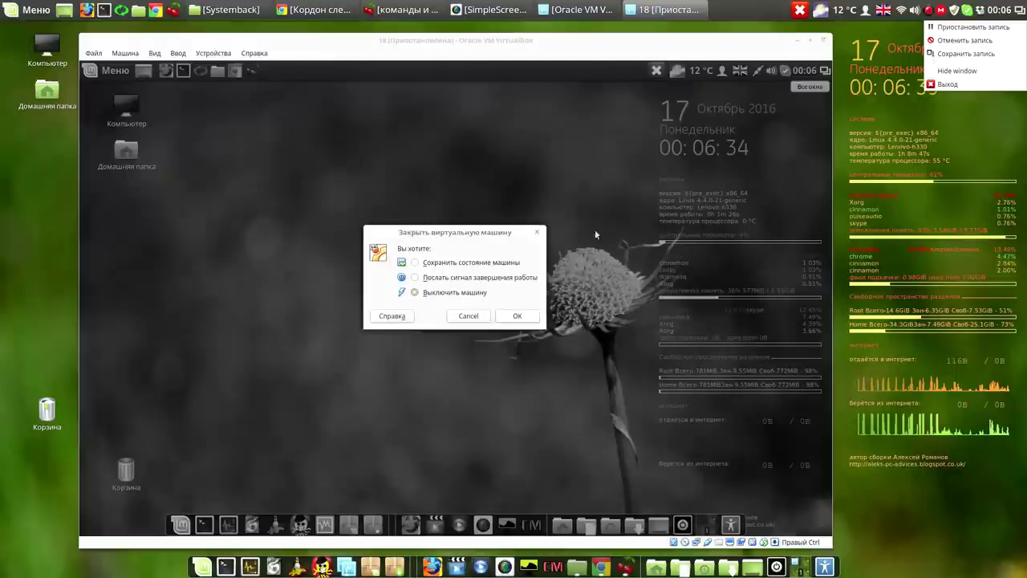
{"action": "left_click", "coordinate": [520, 316]}
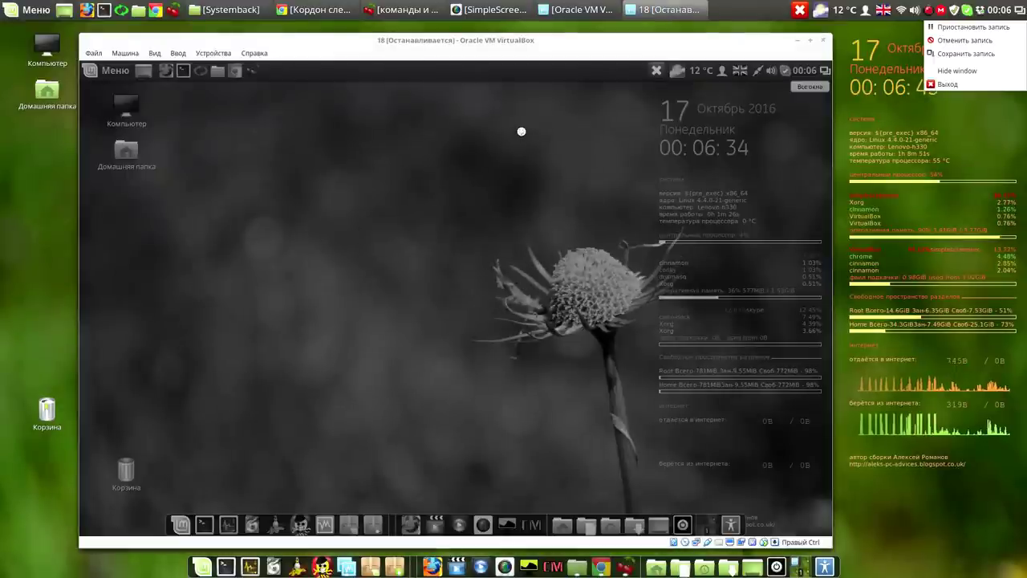